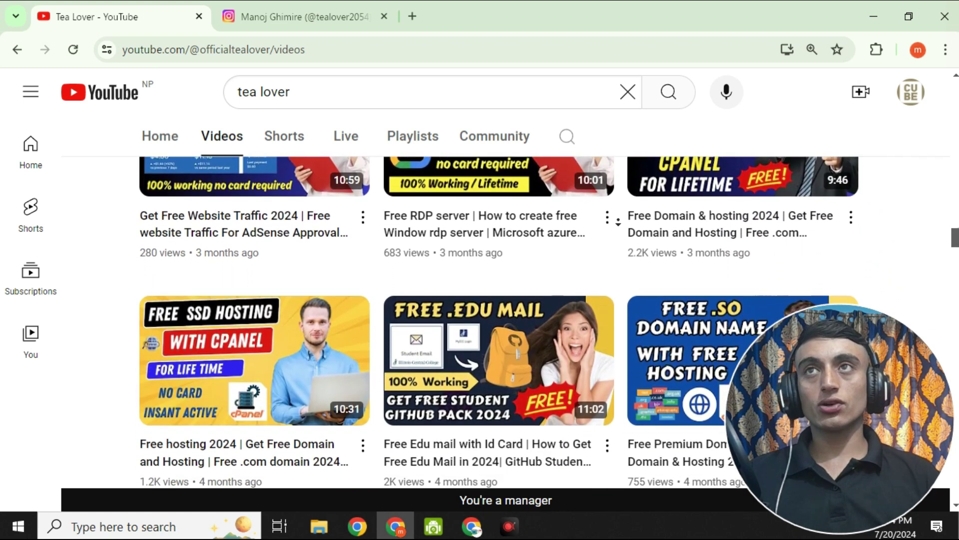
Check the Tea Lover Instagram profile and look through the tealoverofficial.com home page in a new browser tab
{"action": "left_click", "coordinate": [621, 226]}
{"action": "left_click", "coordinate": [347, 16]}
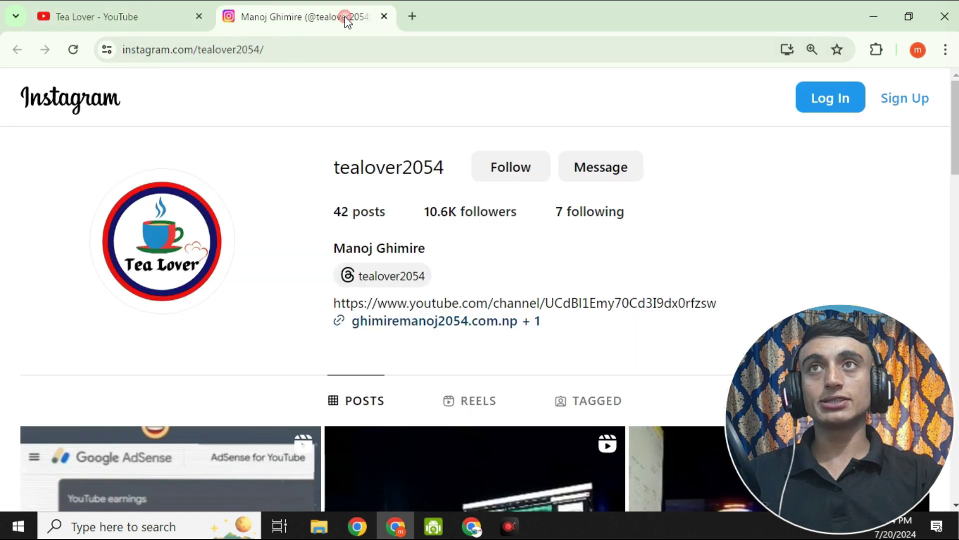
{"action": "left_click", "coordinate": [405, 19]}
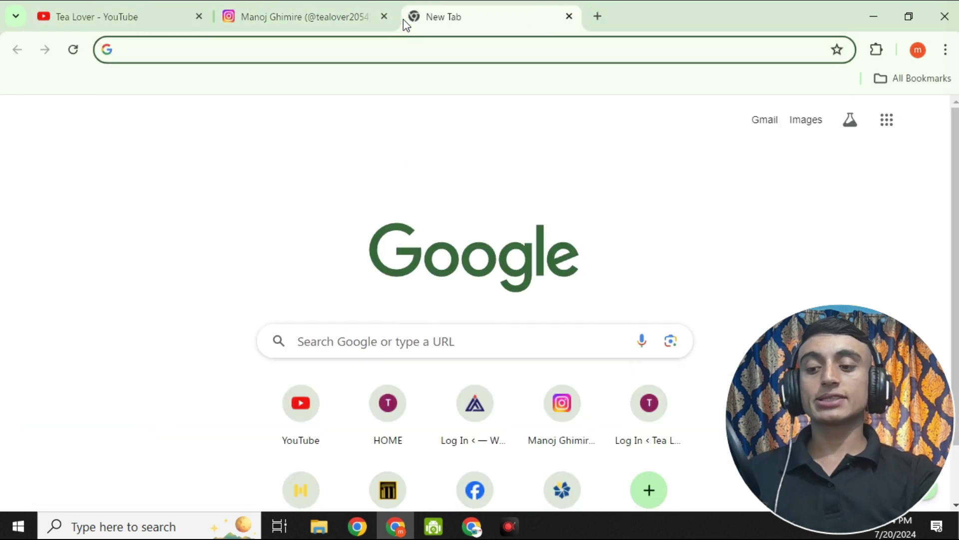
{"action": "type", "text": "tea"}
{"action": "key", "text": "Return"}
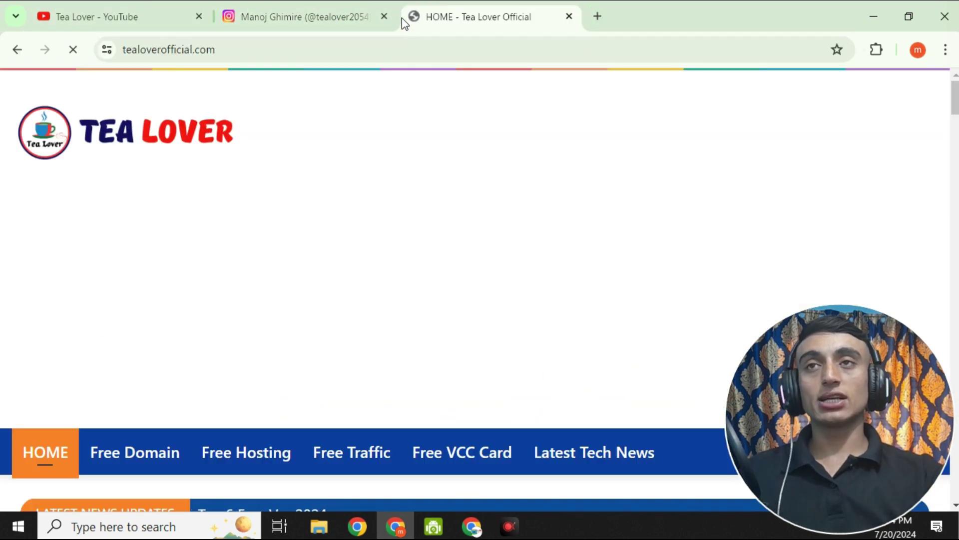
{"action": "scroll", "coordinate": [430, 244], "scroll_direction": "down", "scroll_amount": 15}
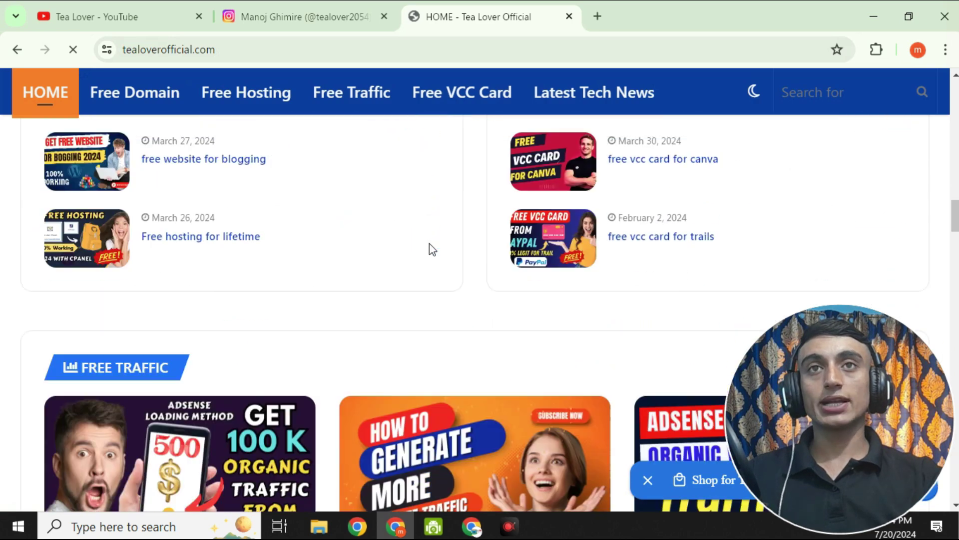
{"action": "scroll", "coordinate": [430, 245], "scroll_direction": "down", "scroll_amount": 15}
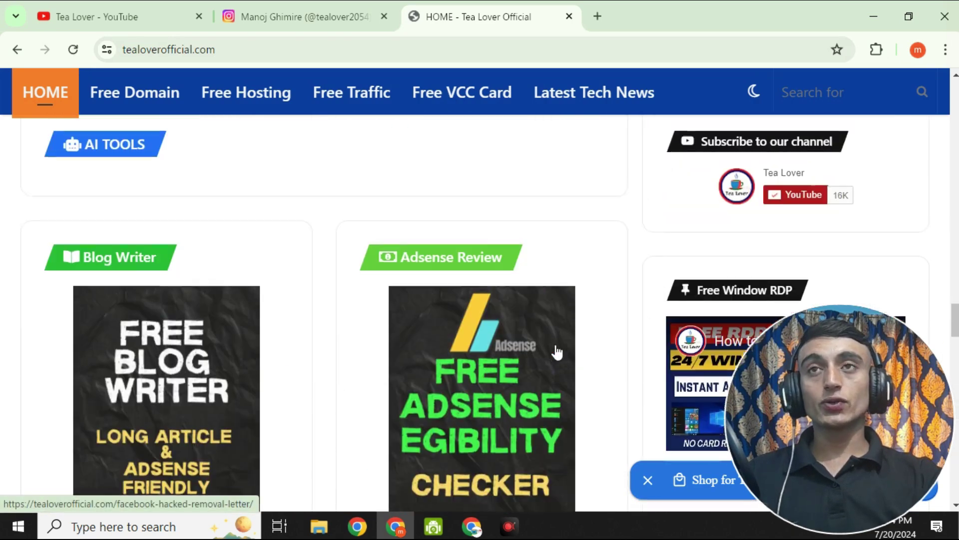
{"action": "scroll", "coordinate": [556, 351], "scroll_direction": "up", "scroll_amount": 20}
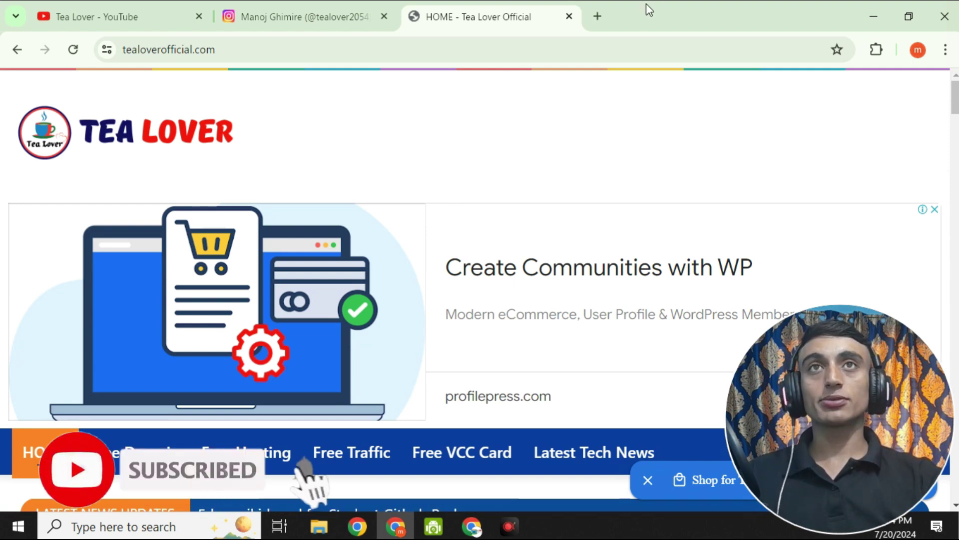
Search Google for "jimdo" in a new browser tab
{"action": "left_click", "coordinate": [595, 16]}
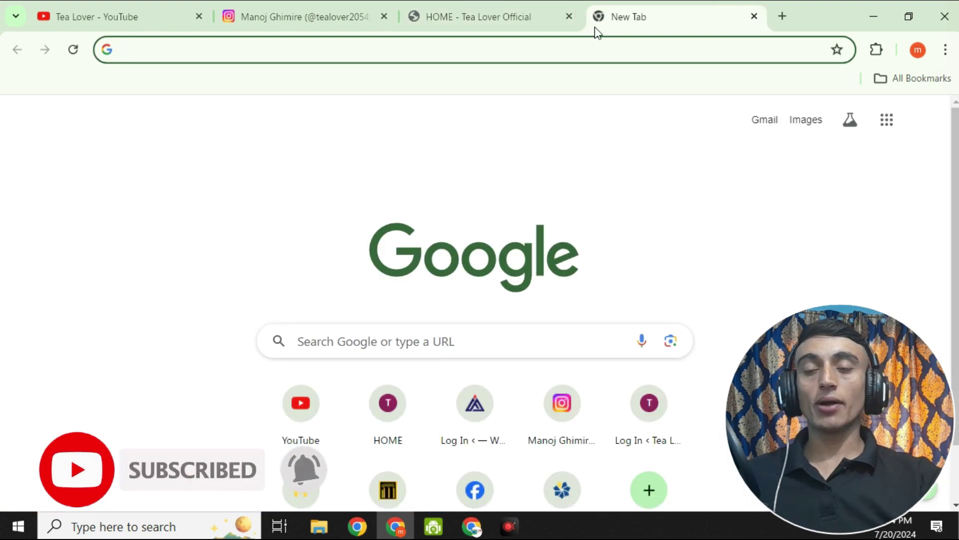
{"action": "type", "text": "jim"}
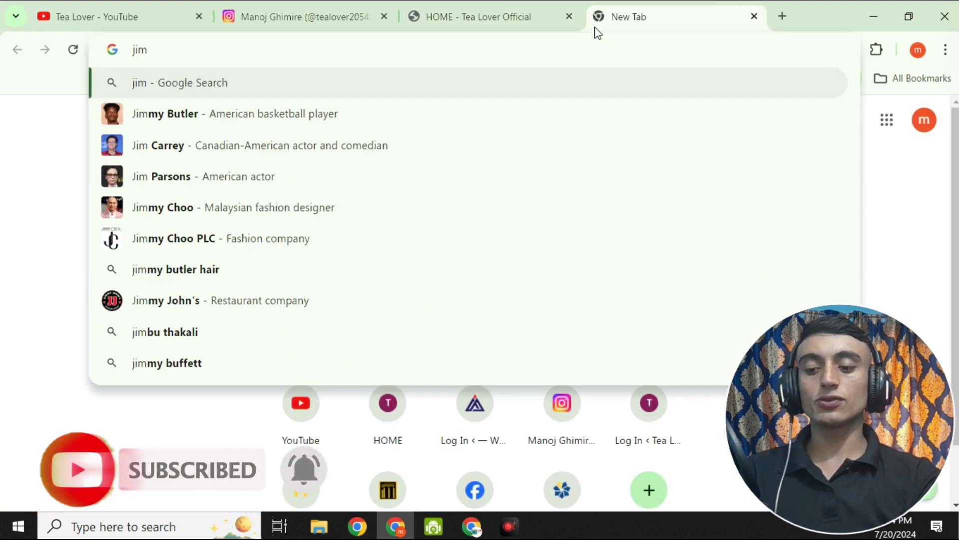
{"action": "type", "text": "bo"}
{"action": "key", "text": "Return"}
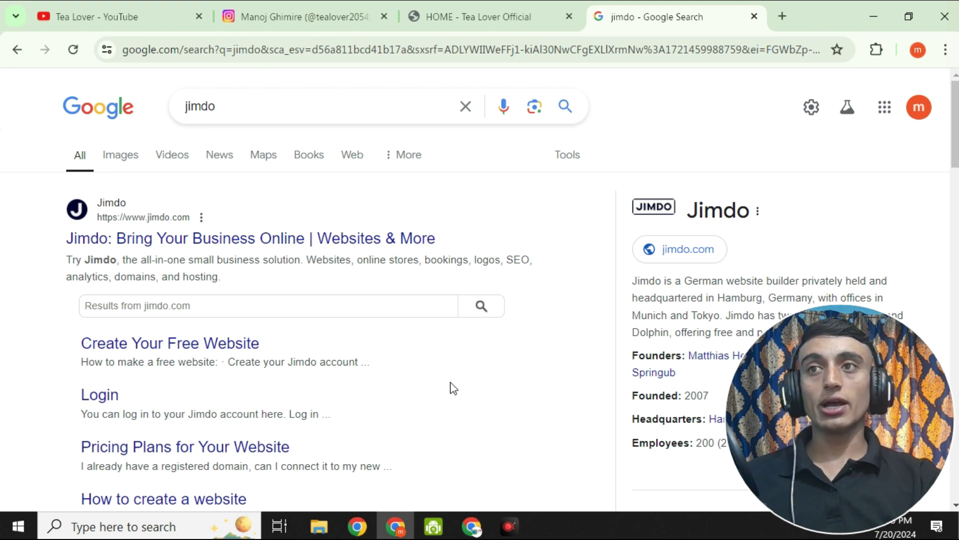
Open Jimdo's "Create Your Free Website" search result and dismiss the Google sign-in prompt
{"action": "left_click", "coordinate": [166, 341]}
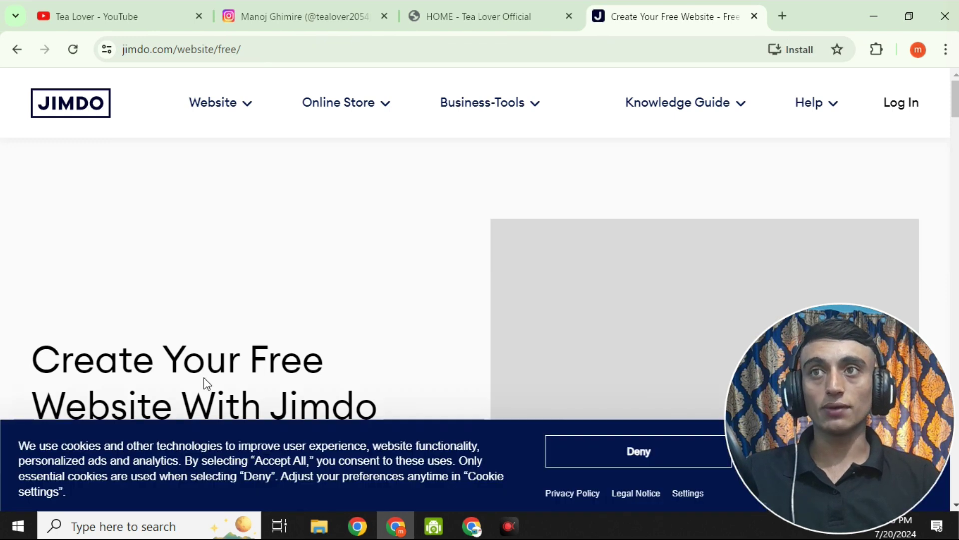
{"action": "scroll", "coordinate": [426, 308], "scroll_direction": "down", "scroll_amount": 3}
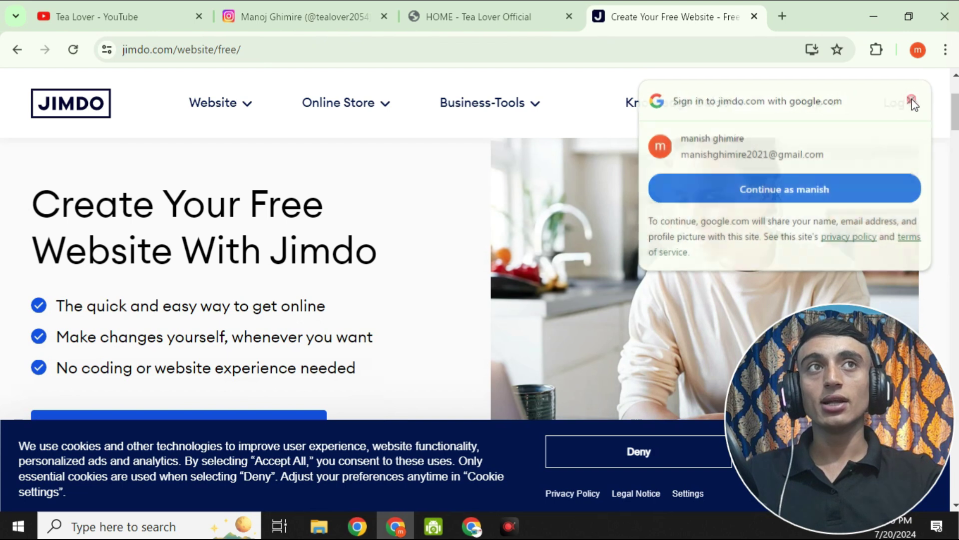
{"action": "left_click", "coordinate": [911, 99]}
Read the "Create Your Free Website With Jimdo" heading and the benefit points listed beneath it
{"action": "left_click_drag", "start_coordinate": [43, 204], "coordinate": [305, 205]}
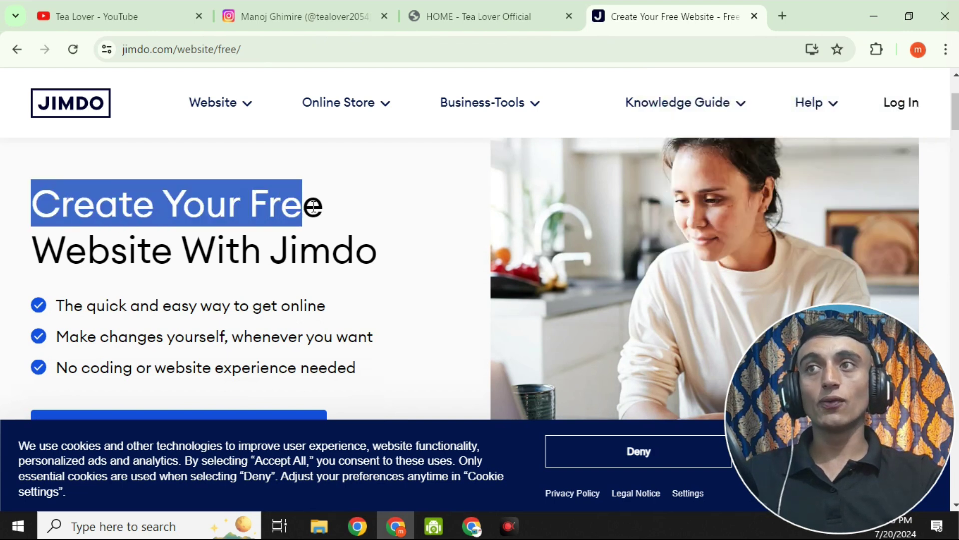
{"action": "scroll", "coordinate": [313, 210], "scroll_direction": "down", "scroll_amount": 3}
{"action": "scroll", "coordinate": [272, 209], "scroll_direction": "up", "scroll_amount": 2}
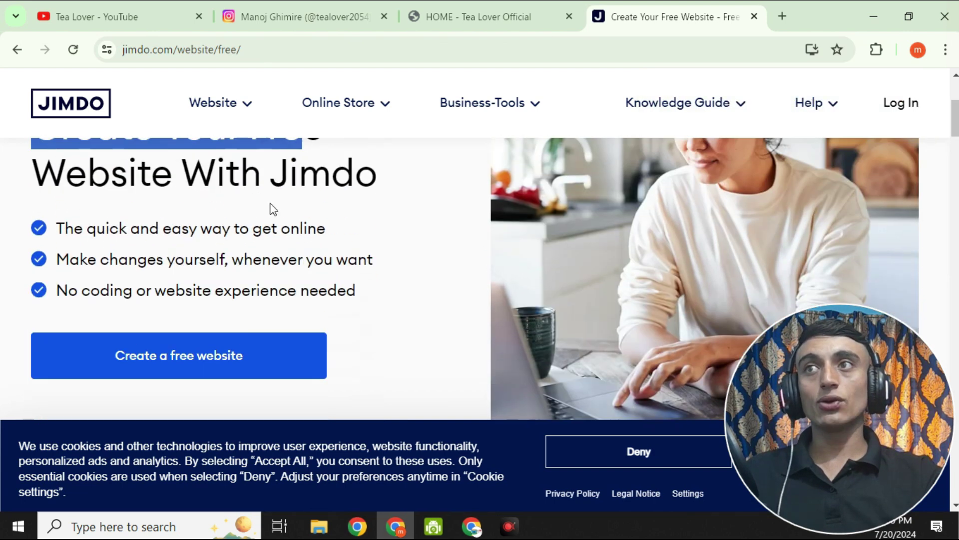
{"action": "left_click_drag", "start_coordinate": [58, 290], "coordinate": [169, 290]}
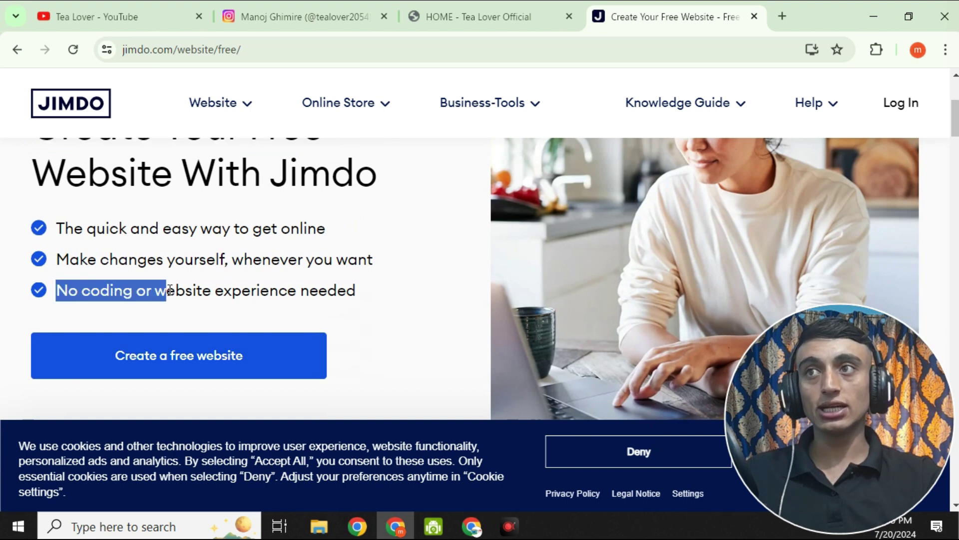
{"action": "left_click_drag", "start_coordinate": [101, 259], "coordinate": [264, 259]}
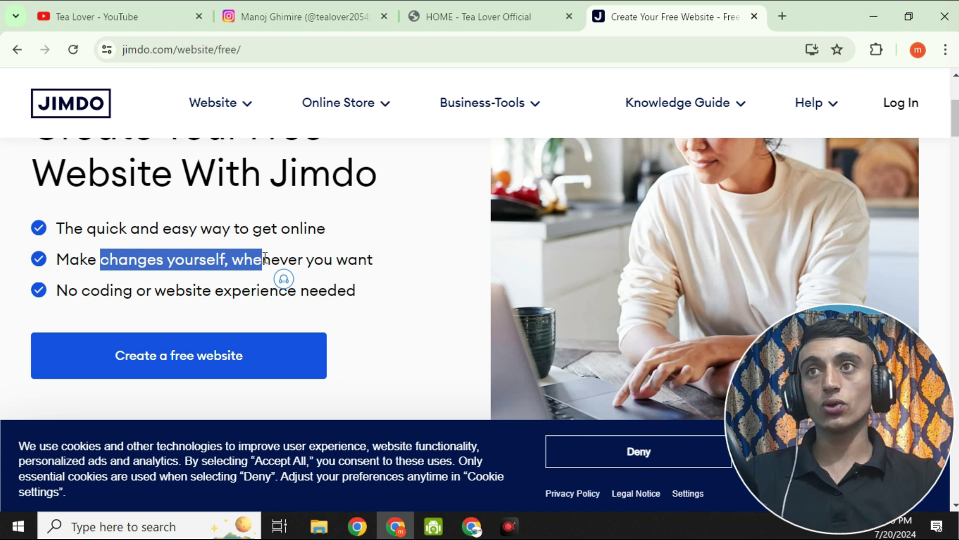
{"action": "left_click", "coordinate": [152, 233]}
{"action": "left_click_drag", "start_coordinate": [106, 229], "coordinate": [321, 231]}
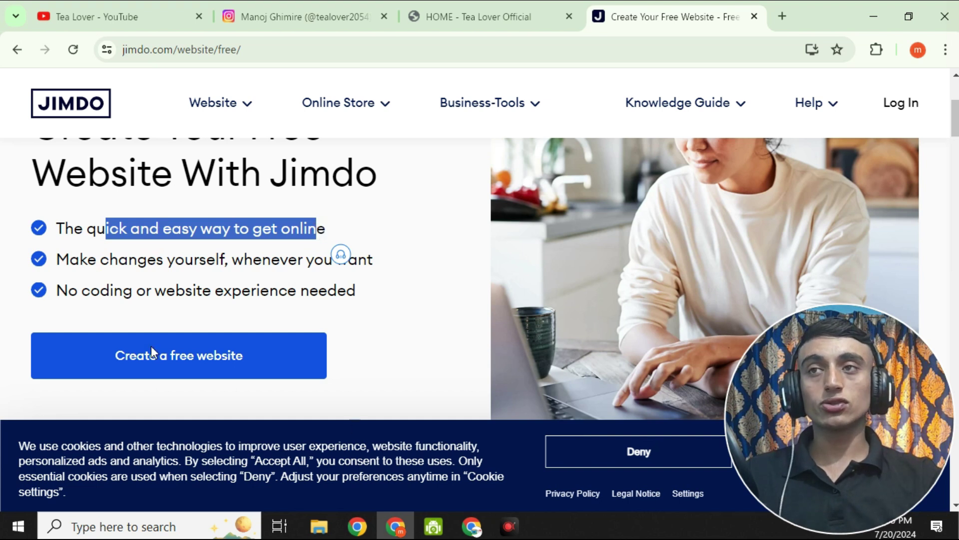
Examine the free web hosting section and the "How to make a free website" instructions on the Jimdo page
{"action": "scroll", "coordinate": [454, 197], "scroll_direction": "down", "scroll_amount": 10}
{"action": "scroll", "coordinate": [338, 202], "scroll_direction": "up", "scroll_amount": 3}
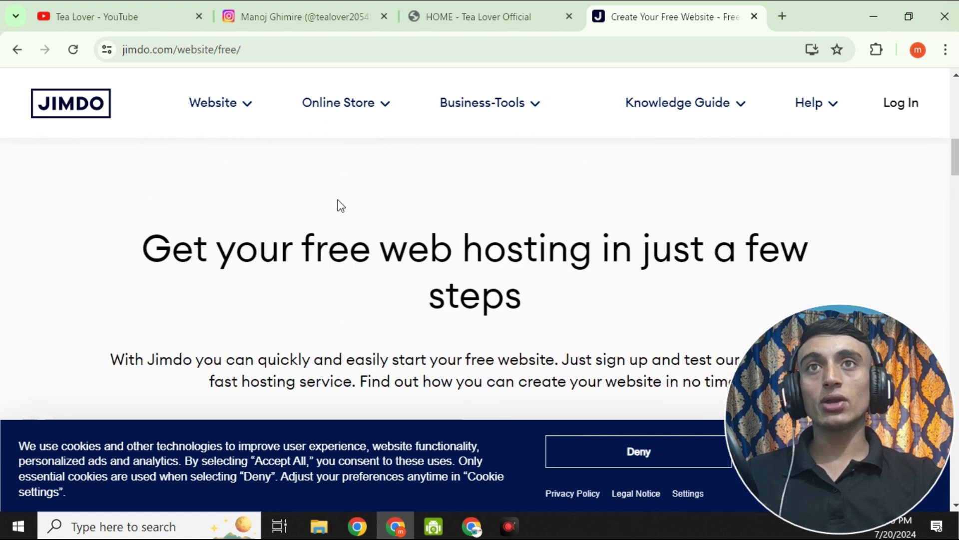
{"action": "scroll", "coordinate": [452, 205], "scroll_direction": "down", "scroll_amount": 3}
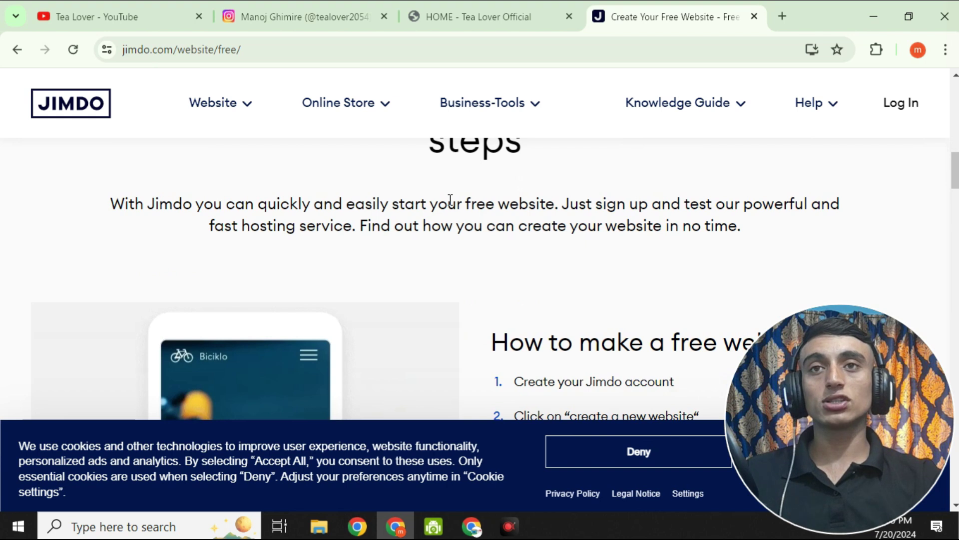
{"action": "scroll", "coordinate": [451, 202], "scroll_direction": "up", "scroll_amount": 3}
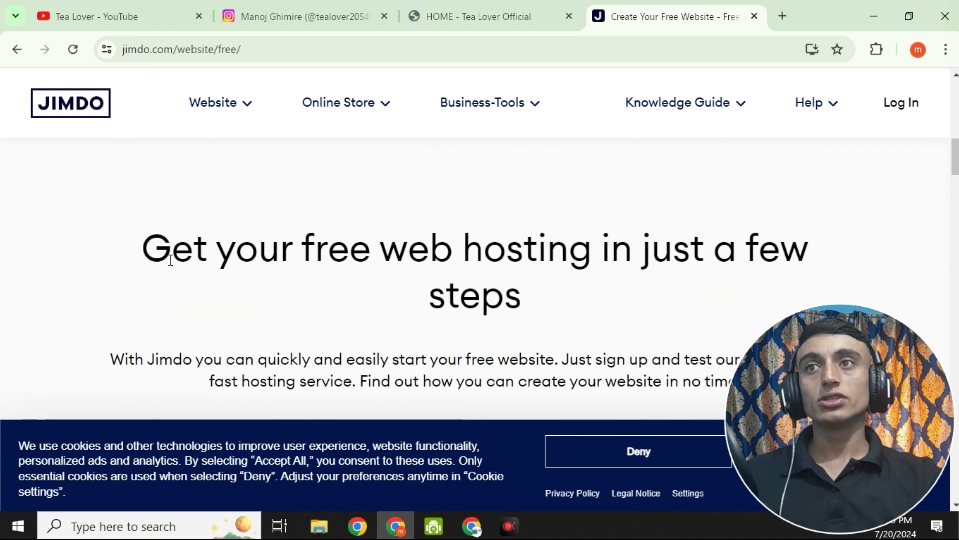
{"action": "left_click_drag", "start_coordinate": [317, 255], "coordinate": [649, 254]}
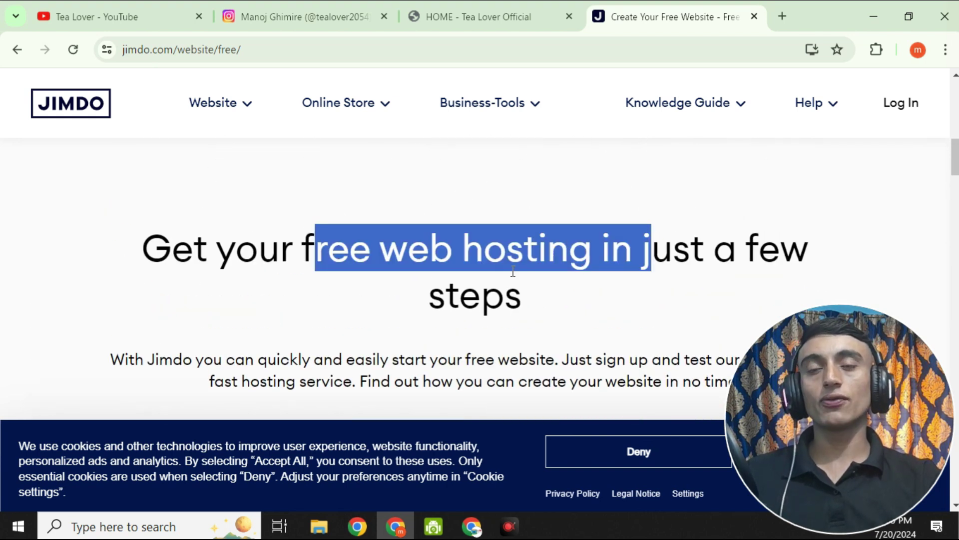
{"action": "scroll", "coordinate": [555, 252], "scroll_direction": "down", "scroll_amount": 5}
{"action": "scroll", "coordinate": [560, 257], "scroll_direction": "down", "scroll_amount": 3}
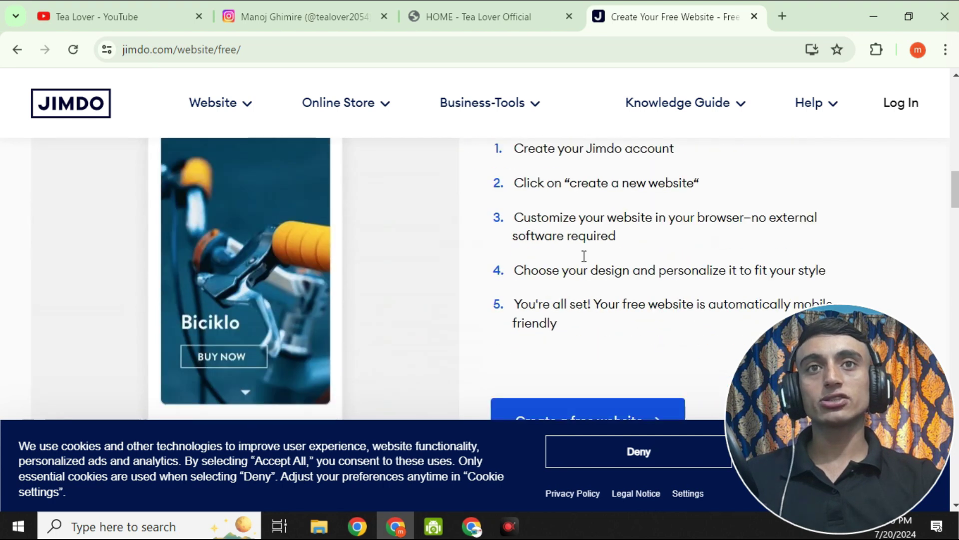
{"action": "scroll", "coordinate": [663, 272], "scroll_direction": "up", "scroll_amount": 2}
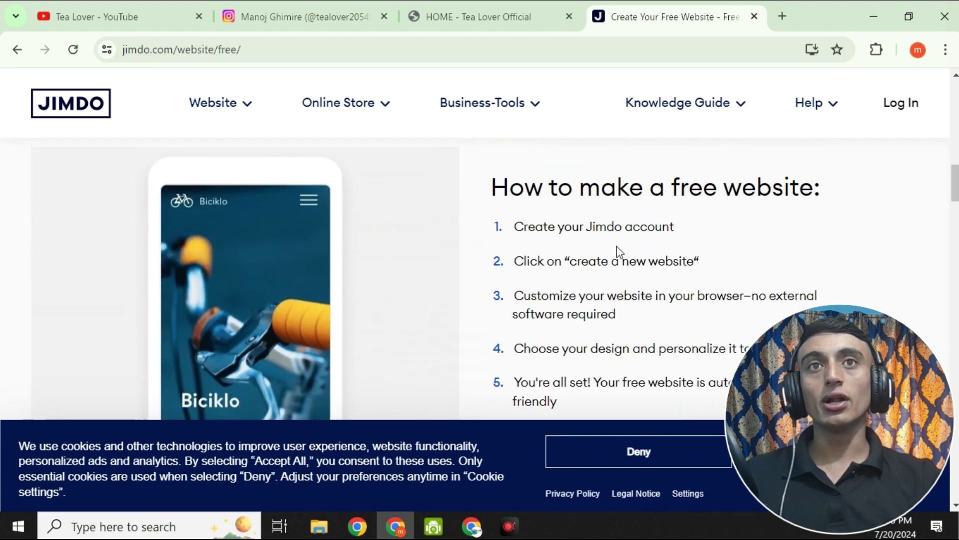
{"action": "left_click_drag", "start_coordinate": [589, 228], "coordinate": [693, 227]}
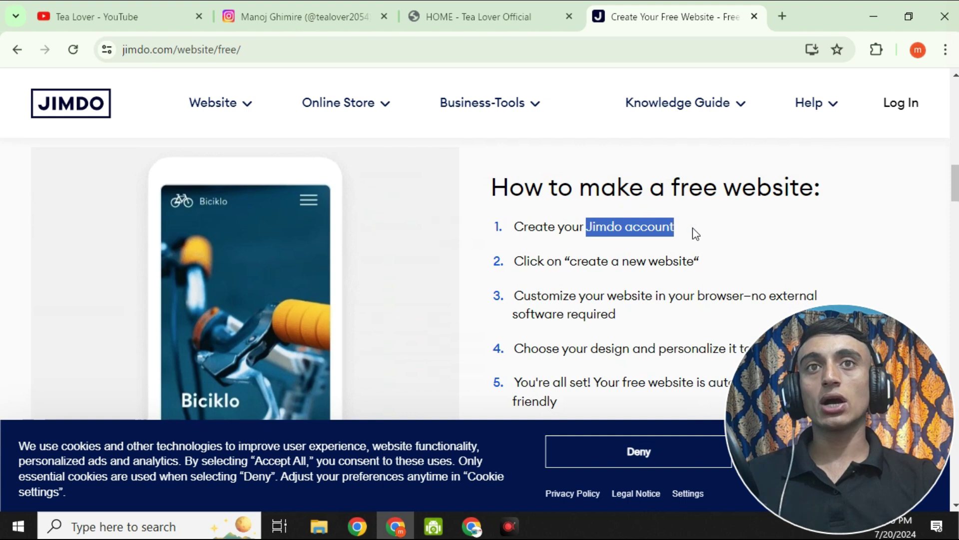
{"action": "left_click_drag", "start_coordinate": [571, 268], "coordinate": [698, 268]}
{"action": "scroll", "coordinate": [661, 276], "scroll_direction": "down", "scroll_amount": 2}
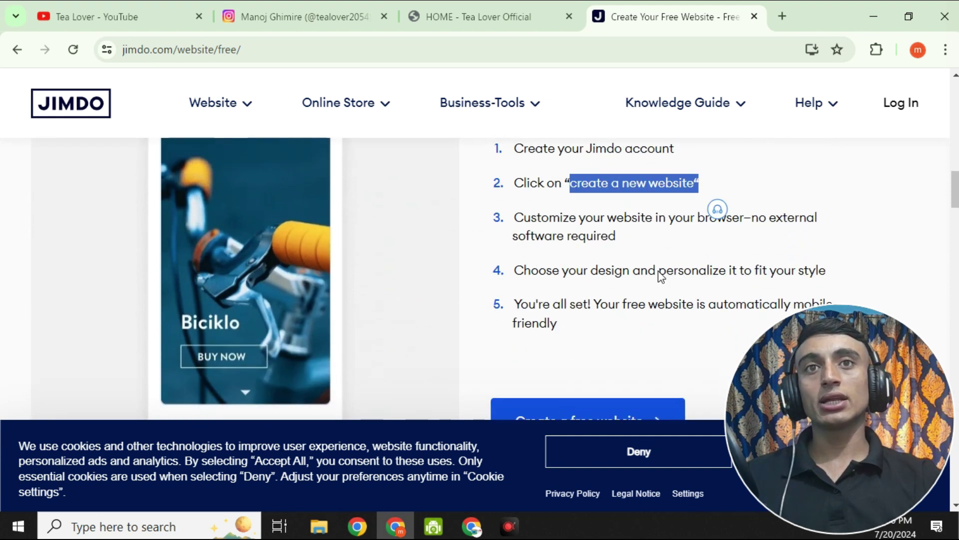
{"action": "left_click_drag", "start_coordinate": [524, 218], "coordinate": [695, 220]}
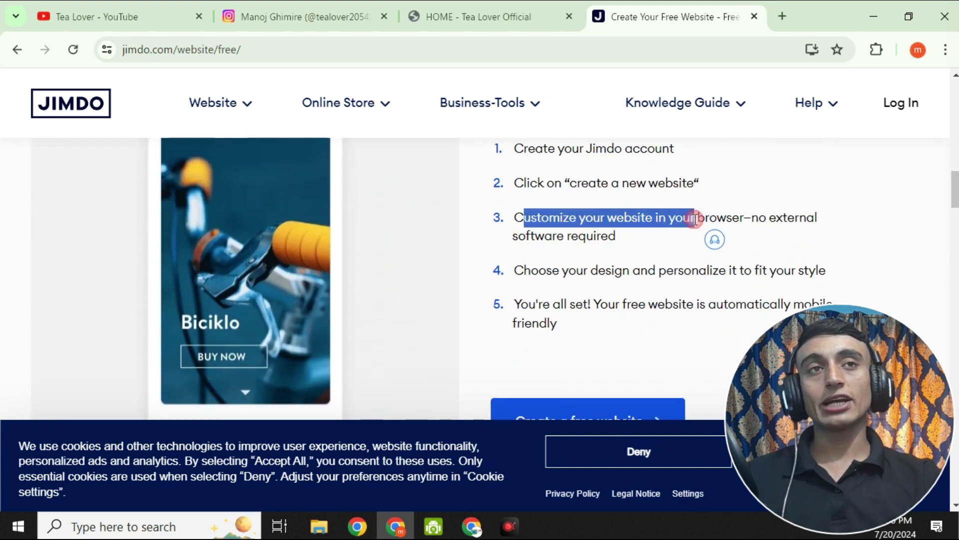
Deny the non-essential cookies in the Jimdo cookie notice
{"action": "scroll", "coordinate": [681, 260], "scroll_direction": "down", "scroll_amount": 15}
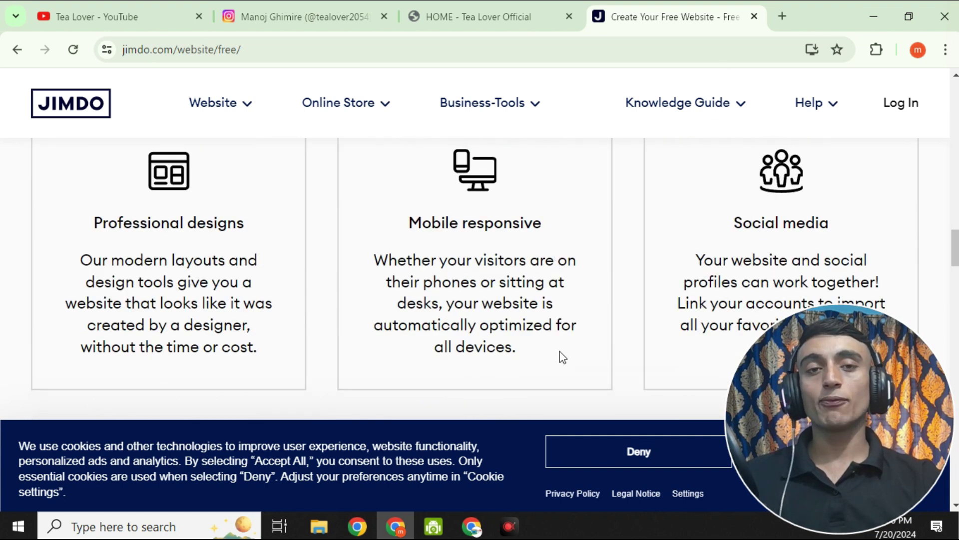
{"action": "left_click", "coordinate": [587, 451]}
Examine the free plan's feature cards, including contact forms, SSL security and no coding, and return to the free website heading
{"action": "scroll", "coordinate": [440, 285], "scroll_direction": "down", "scroll_amount": 10}
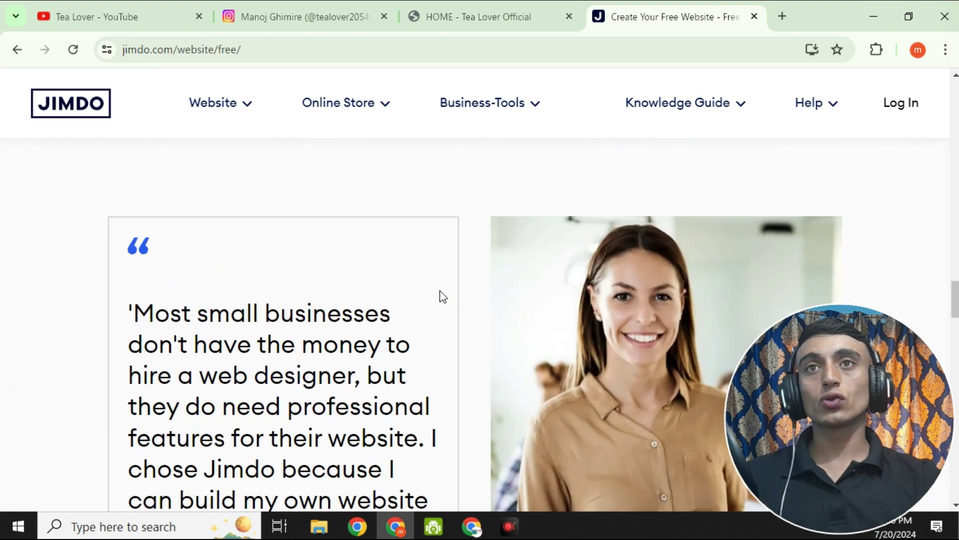
{"action": "scroll", "coordinate": [441, 305], "scroll_direction": "down", "scroll_amount": 6}
{"action": "scroll", "coordinate": [477, 380], "scroll_direction": "up", "scroll_amount": 15}
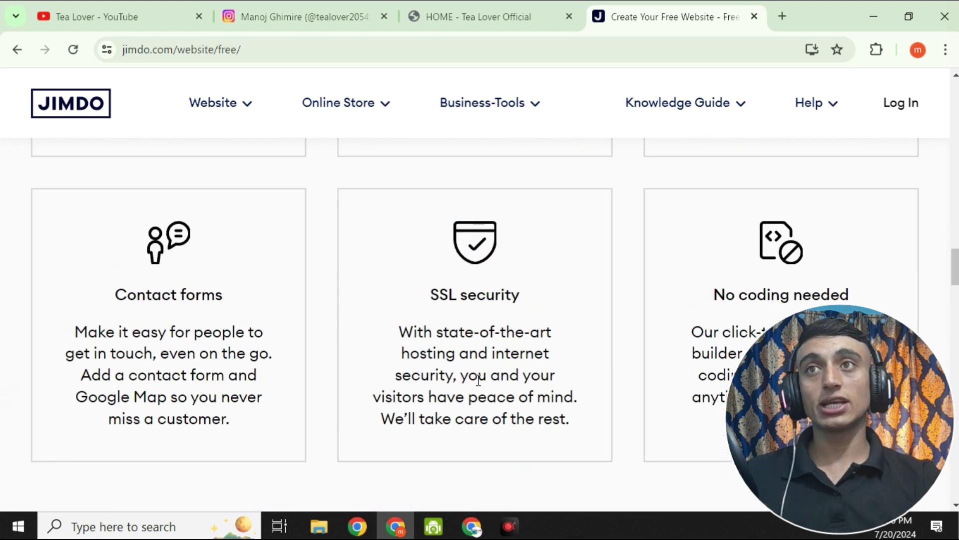
{"action": "scroll", "coordinate": [478, 381], "scroll_direction": "up", "scroll_amount": 8}
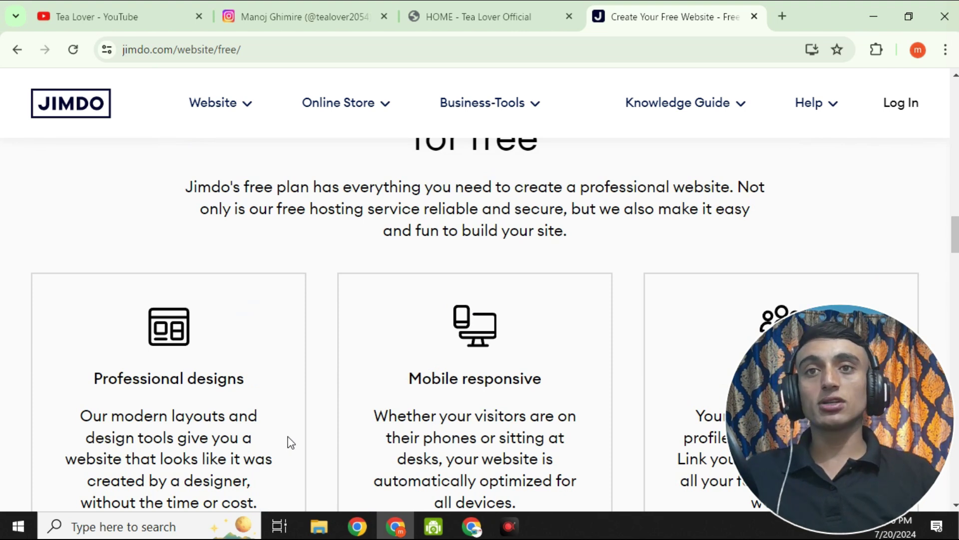
{"action": "scroll", "coordinate": [339, 338], "scroll_direction": "down", "scroll_amount": 5}
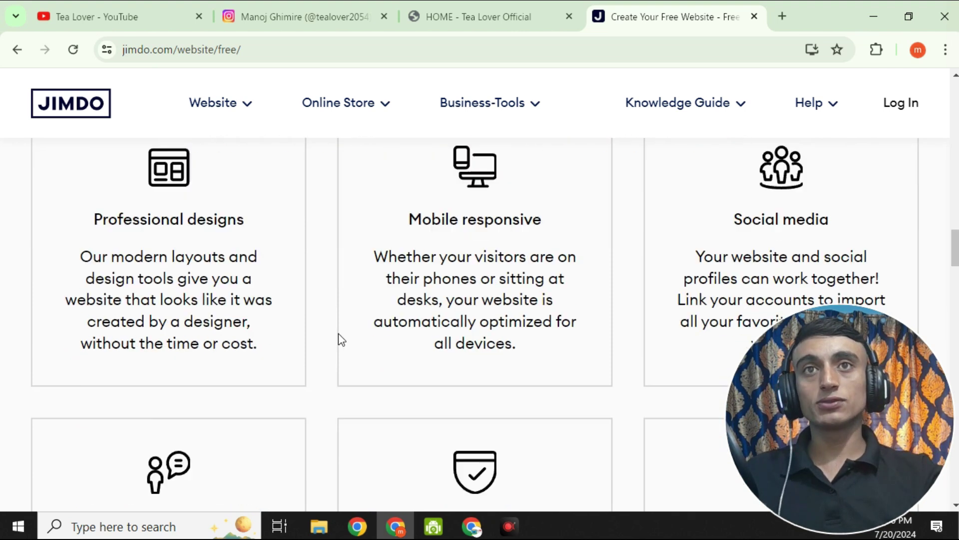
{"action": "scroll", "coordinate": [375, 325], "scroll_direction": "up", "scroll_amount": 2}
{"action": "scroll", "coordinate": [400, 316], "scroll_direction": "down", "scroll_amount": 4}
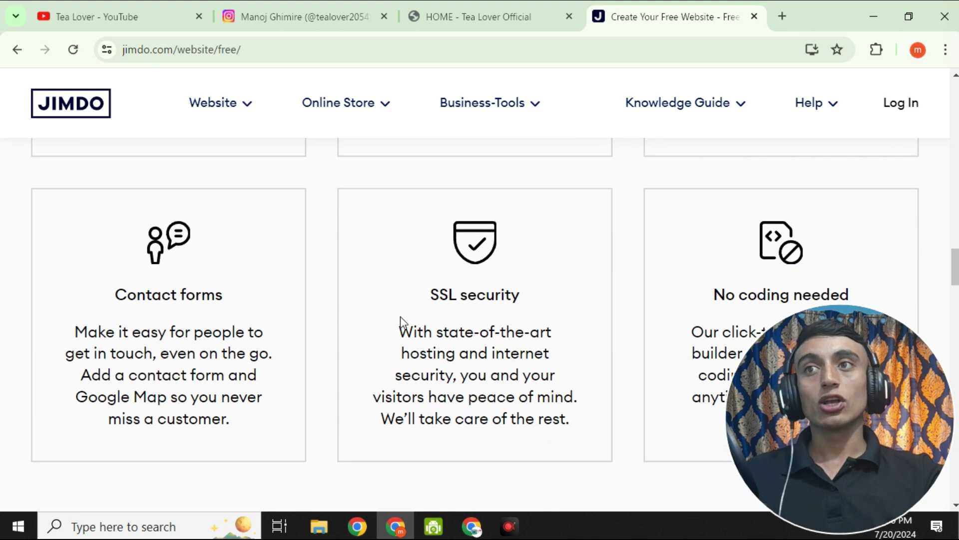
{"action": "scroll", "coordinate": [413, 288], "scroll_direction": "down", "scroll_amount": 3}
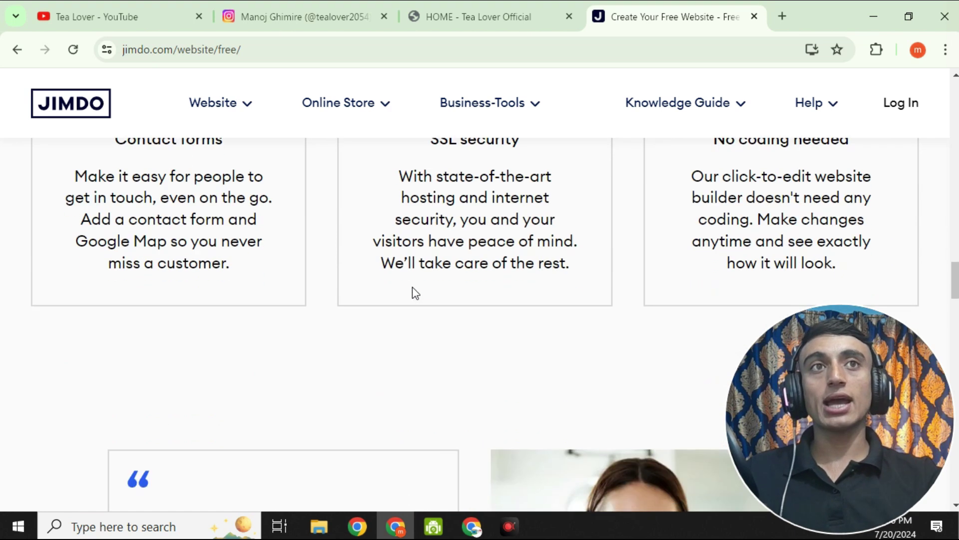
{"action": "scroll", "coordinate": [413, 290], "scroll_direction": "up", "scroll_amount": 2}
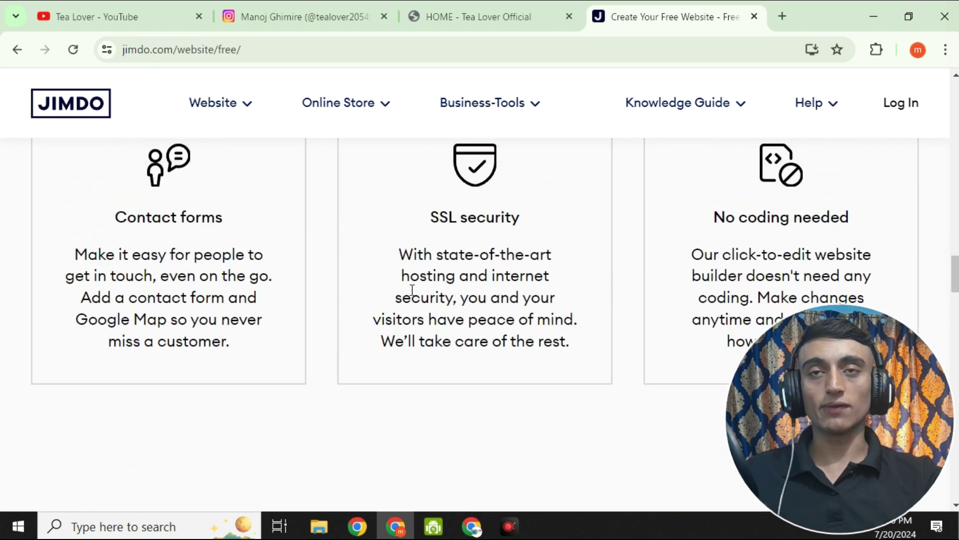
{"action": "scroll", "coordinate": [412, 290], "scroll_direction": "down", "scroll_amount": 3}
{"action": "scroll", "coordinate": [552, 299], "scroll_direction": "up", "scroll_amount": 10}
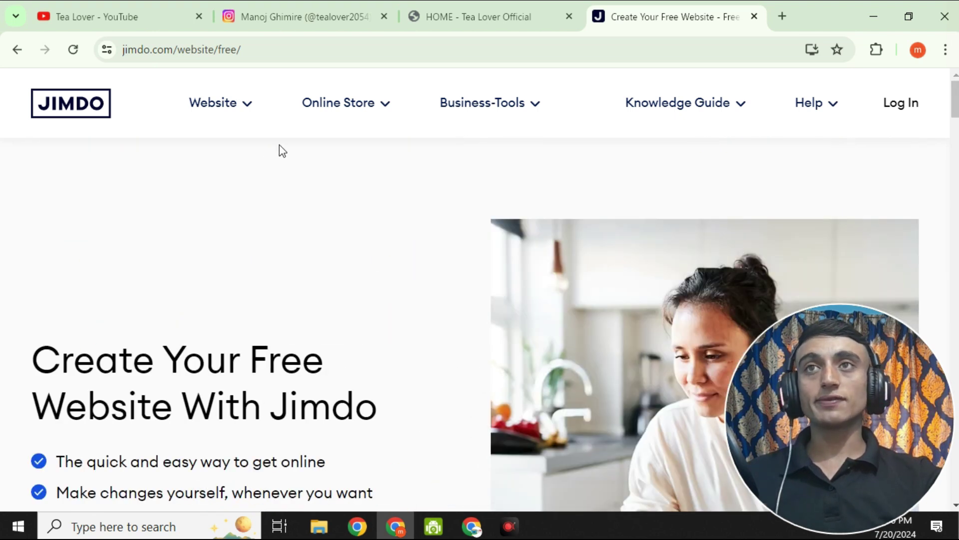
{"action": "scroll", "coordinate": [282, 151], "scroll_direction": "down", "scroll_amount": 5}
{"action": "scroll", "coordinate": [96, 227], "scroll_direction": "up", "scroll_amount": 2}
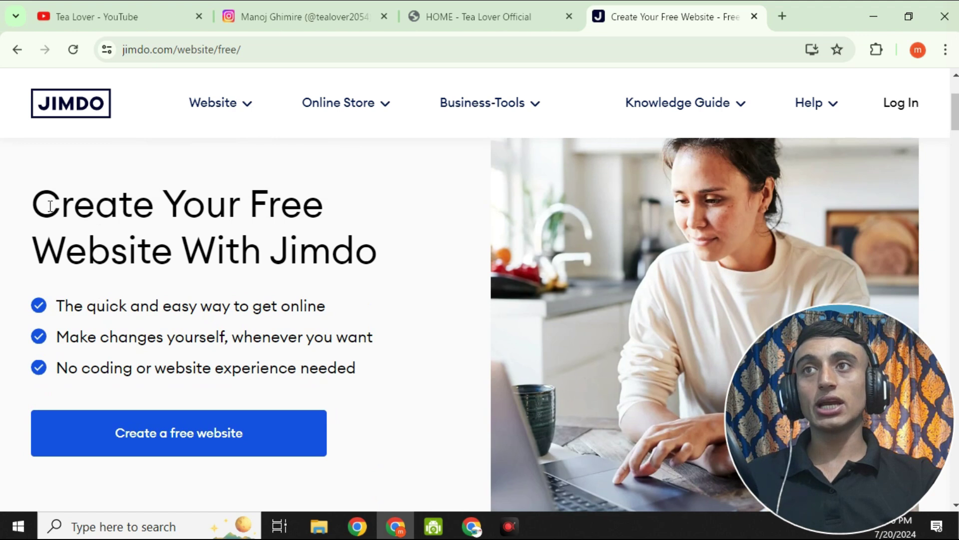
Start creating a free website and choose to sign up for the Jimdo account with Google
{"action": "left_click_drag", "start_coordinate": [118, 205], "coordinate": [334, 203]}
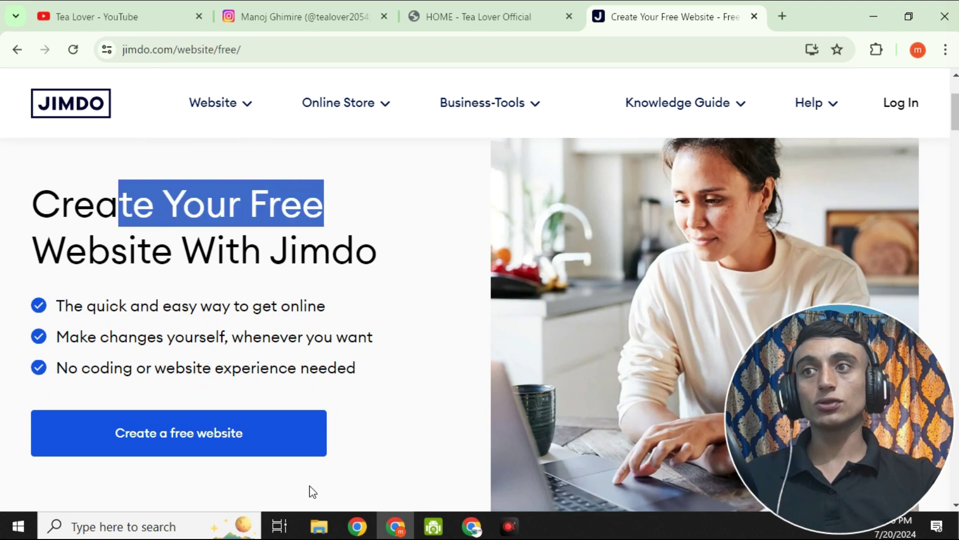
{"action": "left_click", "coordinate": [191, 444]}
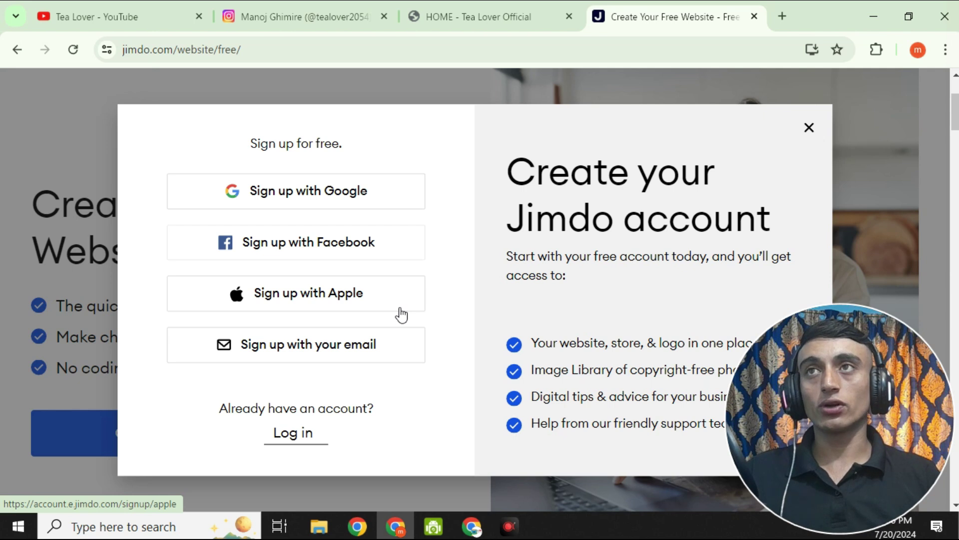
{"action": "left_click", "coordinate": [323, 192]}
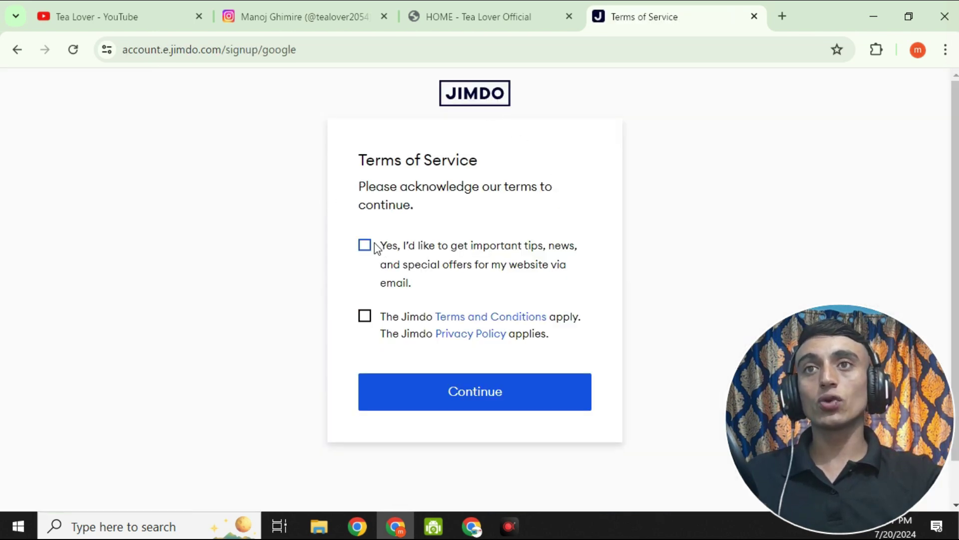
Opt in to email tips and accept the Jimdo terms, and sign in with the first listed Google account
{"action": "left_click", "coordinate": [368, 244]}
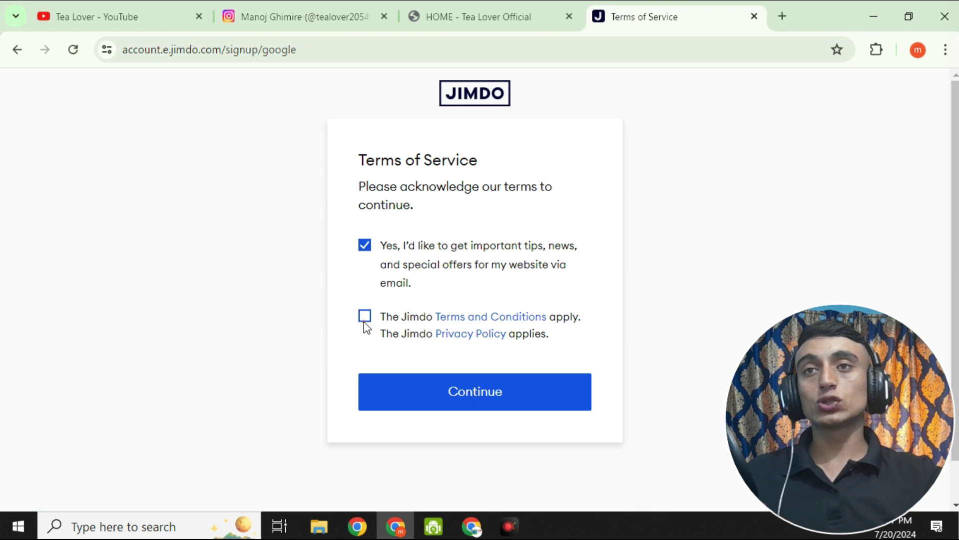
{"action": "left_click", "coordinate": [482, 399]}
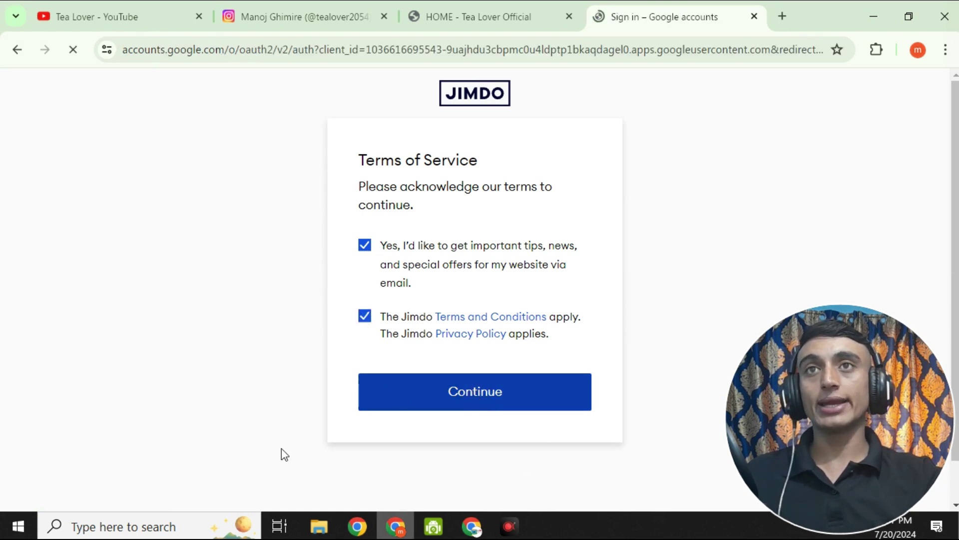
{"action": "left_click", "coordinate": [633, 213]}
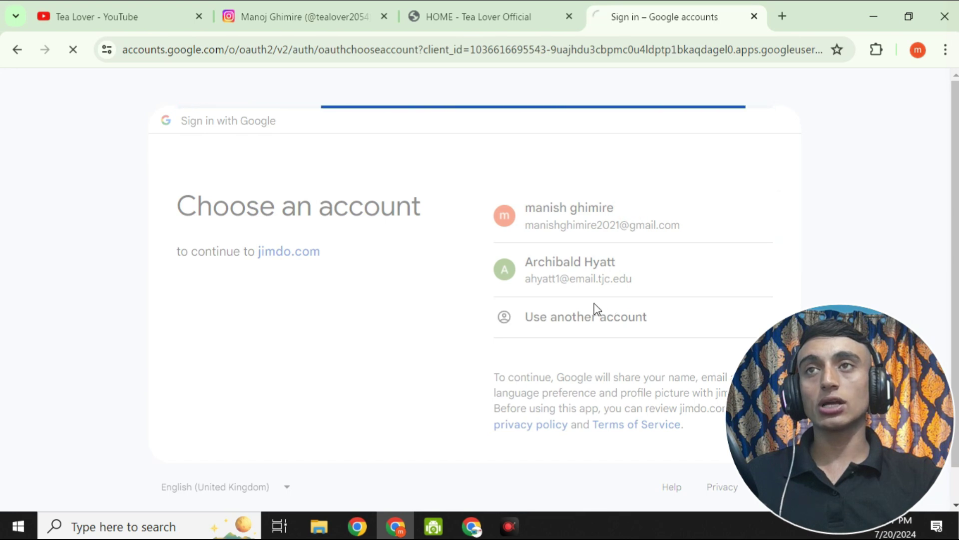
{"action": "left_click", "coordinate": [564, 379]}
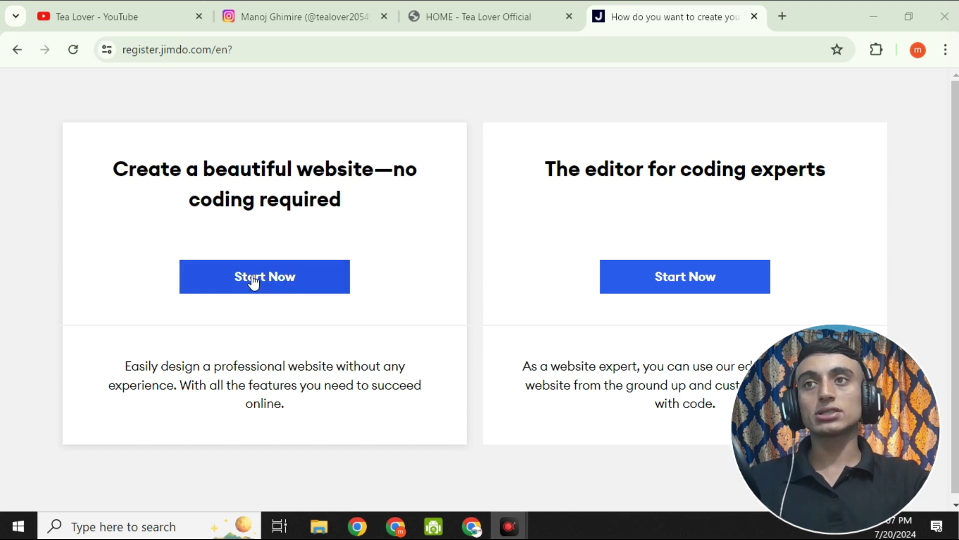
Start a website with no coding required and set it up for a single individual
{"action": "left_click_drag", "start_coordinate": [190, 200], "coordinate": [357, 206]}
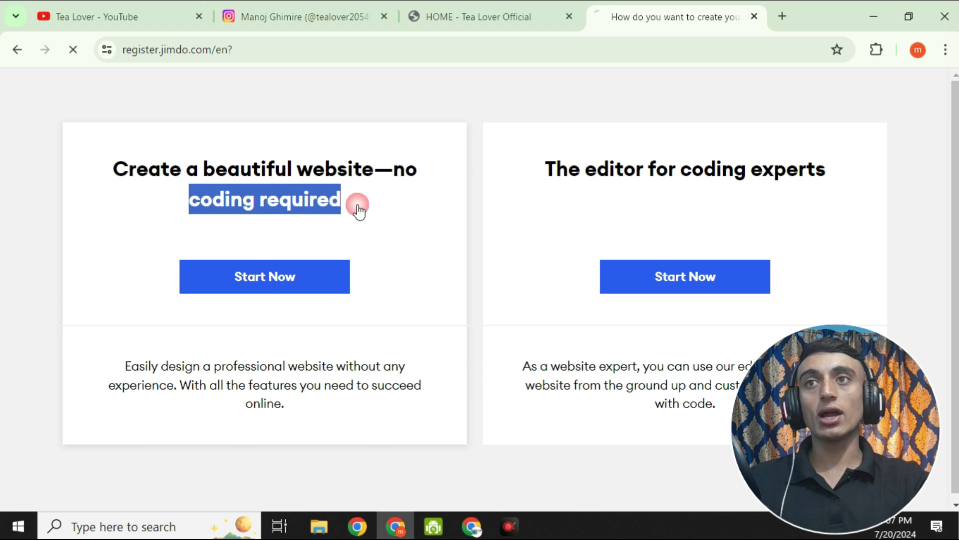
{"action": "left_click", "coordinate": [268, 270]}
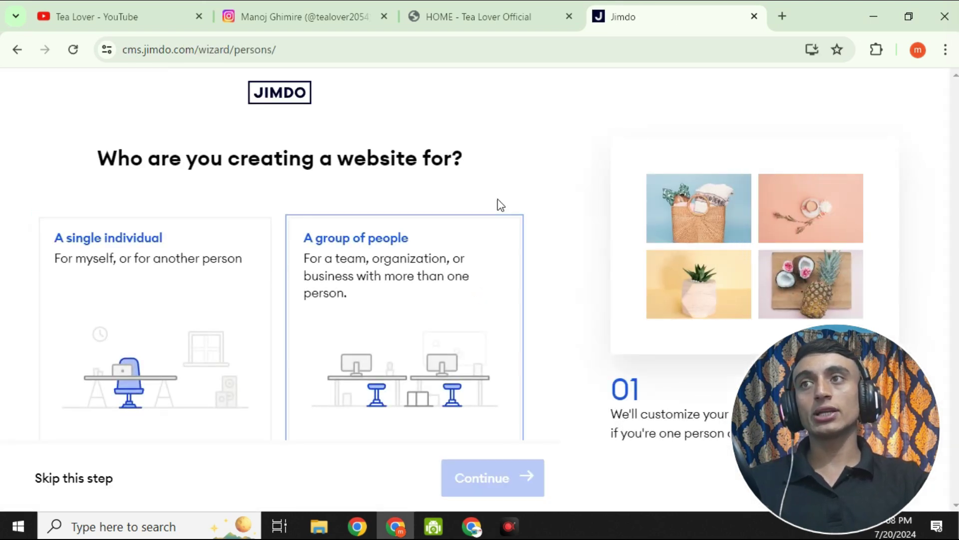
{"action": "left_click_drag", "start_coordinate": [83, 166], "coordinate": [520, 145]}
{"action": "left_click", "coordinate": [523, 148]}
{"action": "scroll", "coordinate": [233, 165], "scroll_direction": "down", "scroll_amount": 1}
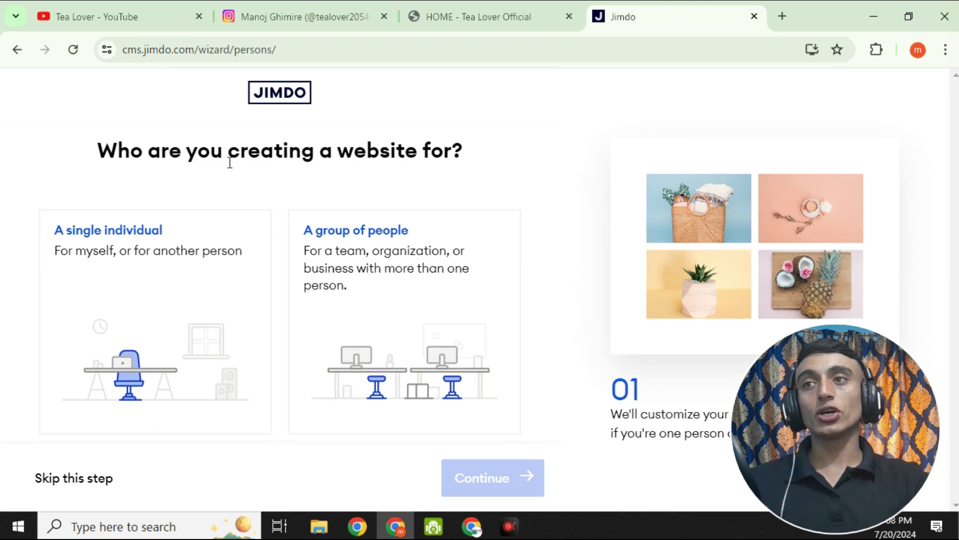
{"action": "left_click", "coordinate": [148, 293]}
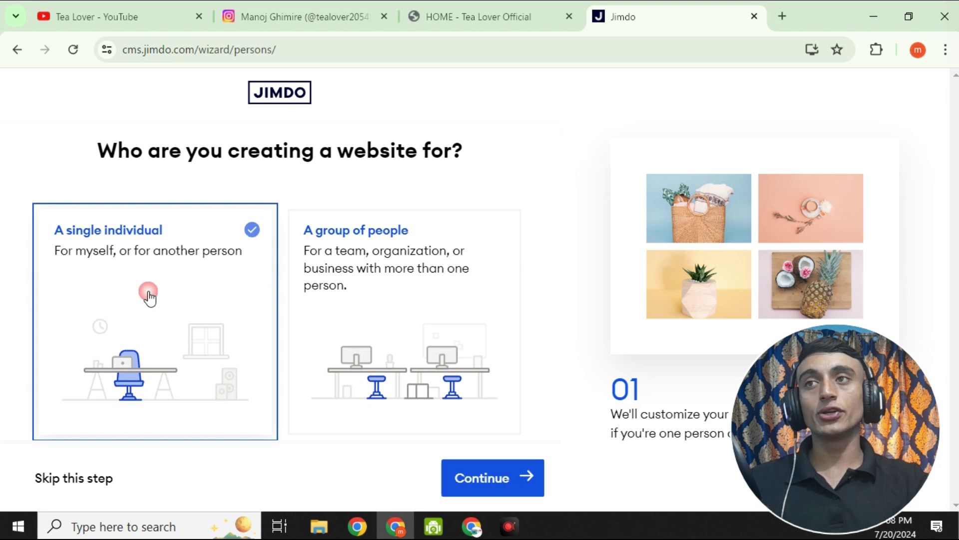
{"action": "left_click", "coordinate": [508, 477]}
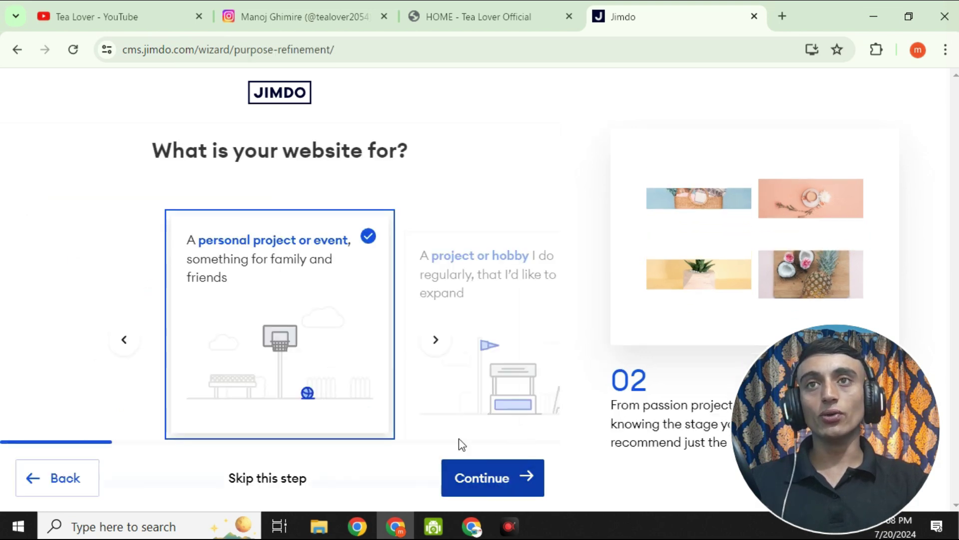
Keep a personal project or event as the website's purpose and name the project "freedomain"
{"action": "left_click", "coordinate": [492, 478]}
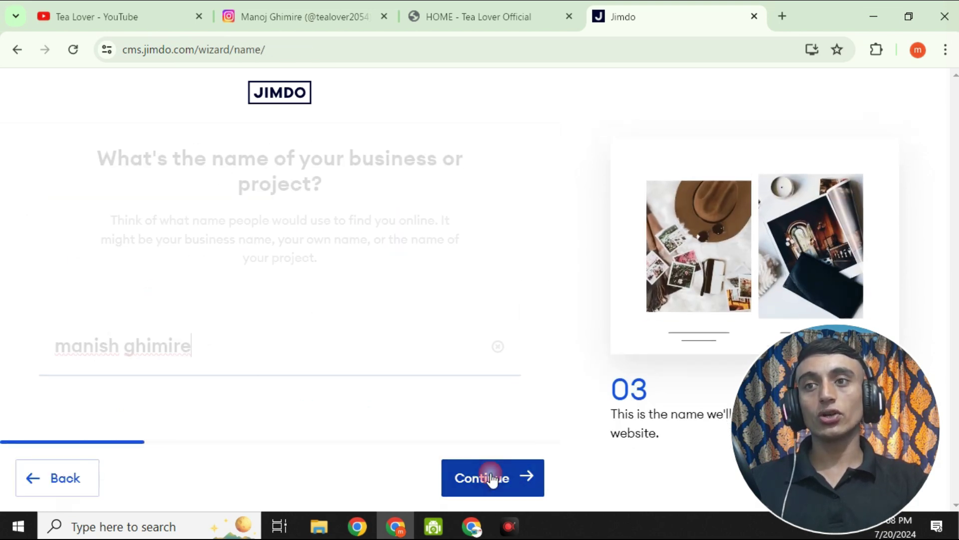
{"action": "left_click_drag", "start_coordinate": [225, 353], "coordinate": [39, 342]}
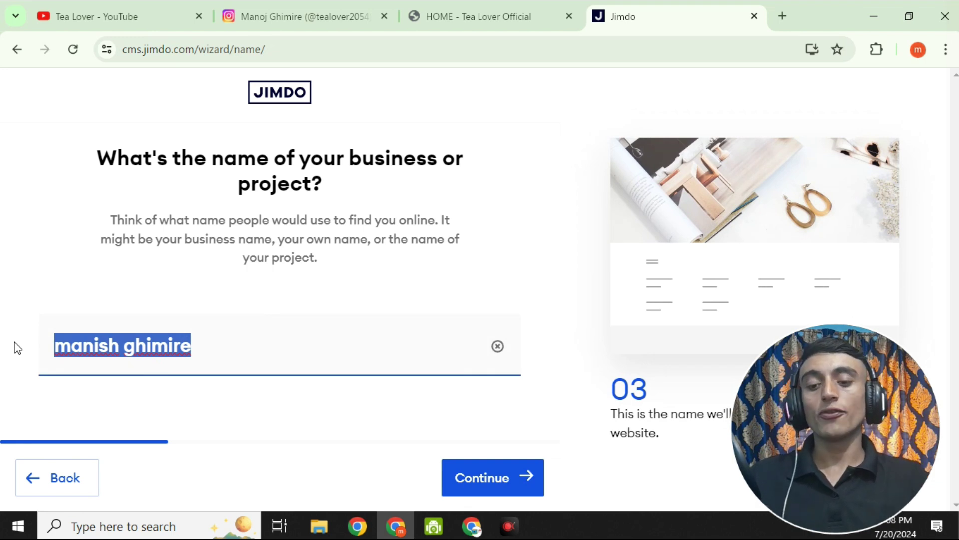
{"action": "key", "text": "BackSpace"}
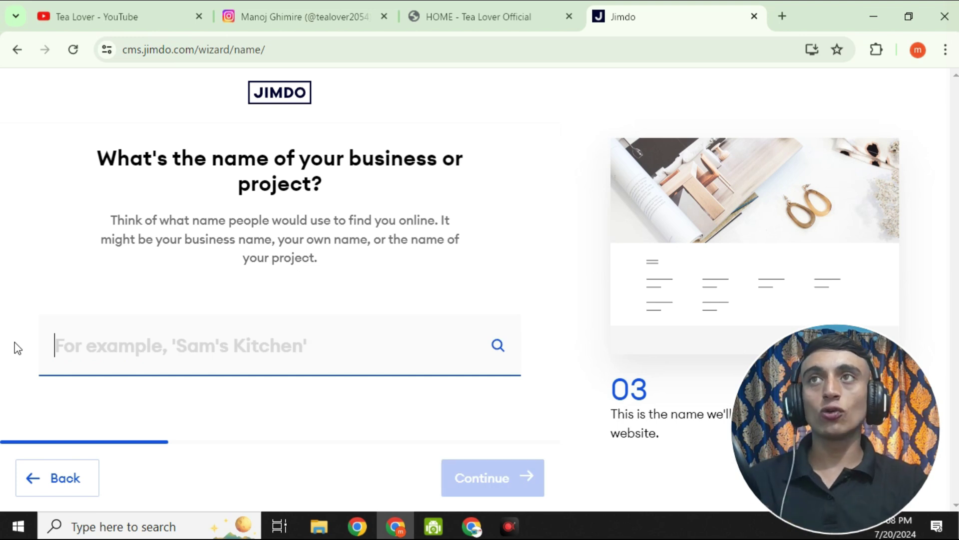
{"action": "type", "text": "freedomain"}
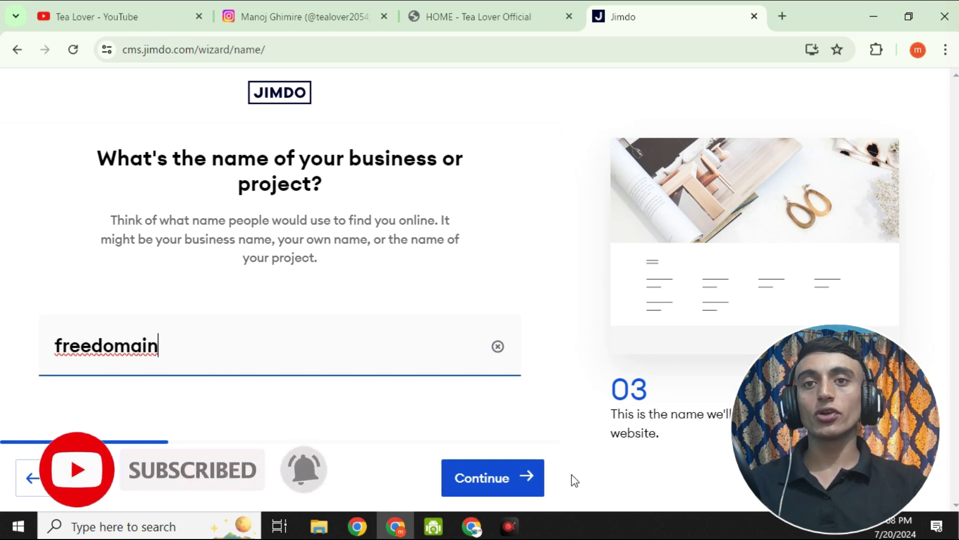
{"action": "left_click", "coordinate": [527, 478]}
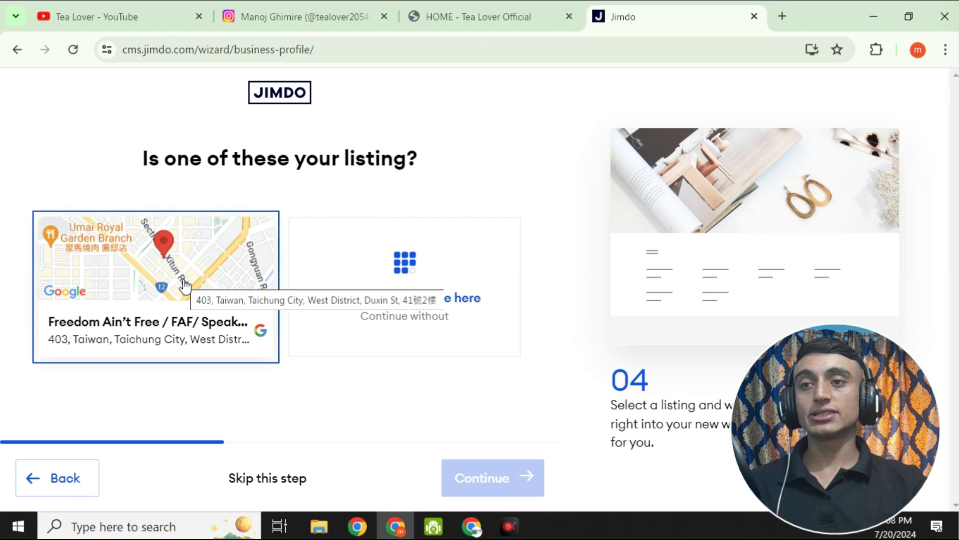
Skip the wizard's business listing, website goals and photo collection questions
{"action": "left_click", "coordinate": [258, 481]}
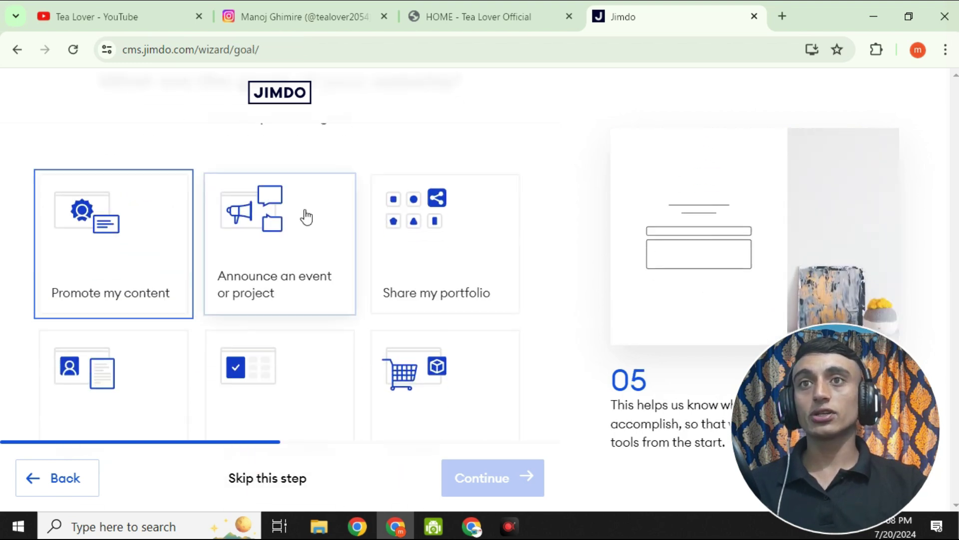
{"action": "scroll", "coordinate": [183, 253], "scroll_direction": "down", "scroll_amount": 1}
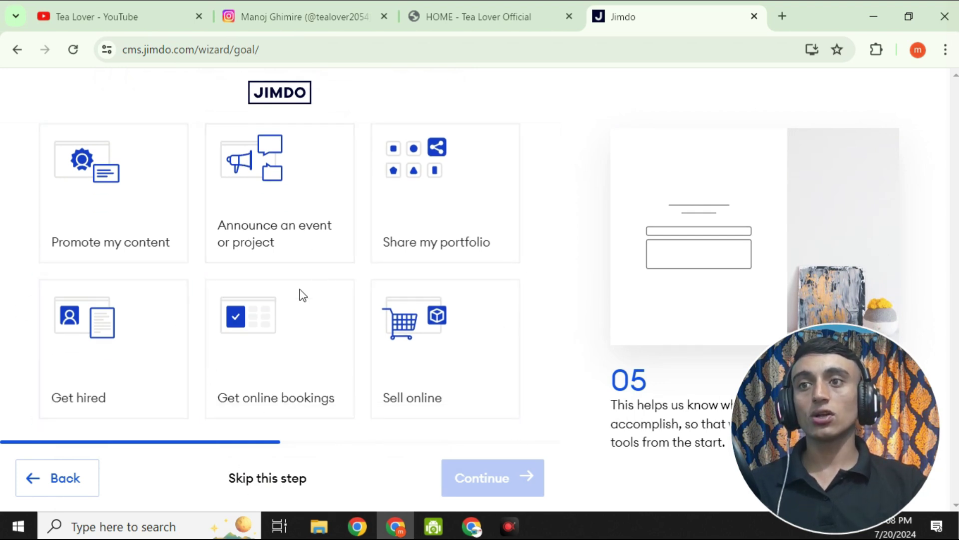
{"action": "left_click", "coordinate": [259, 479]}
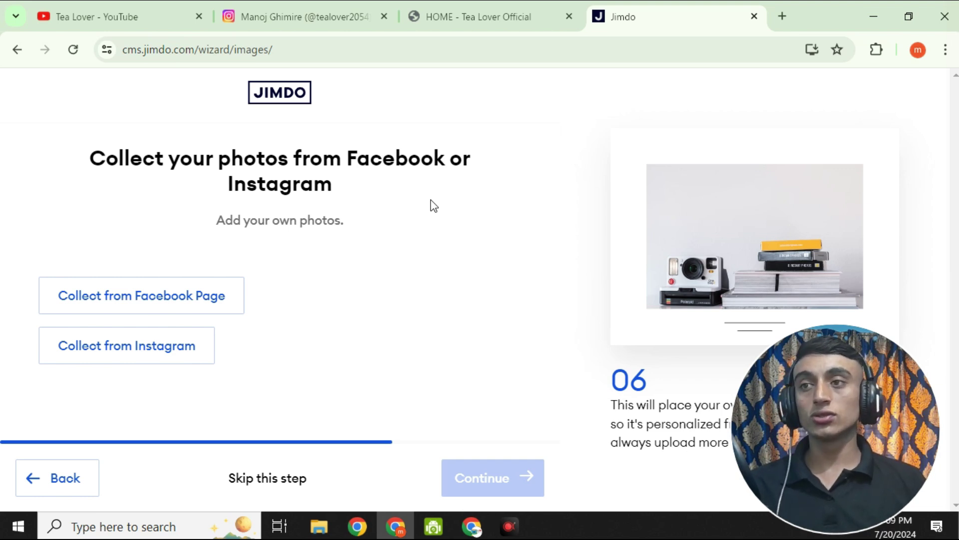
{"action": "left_click", "coordinate": [279, 485]}
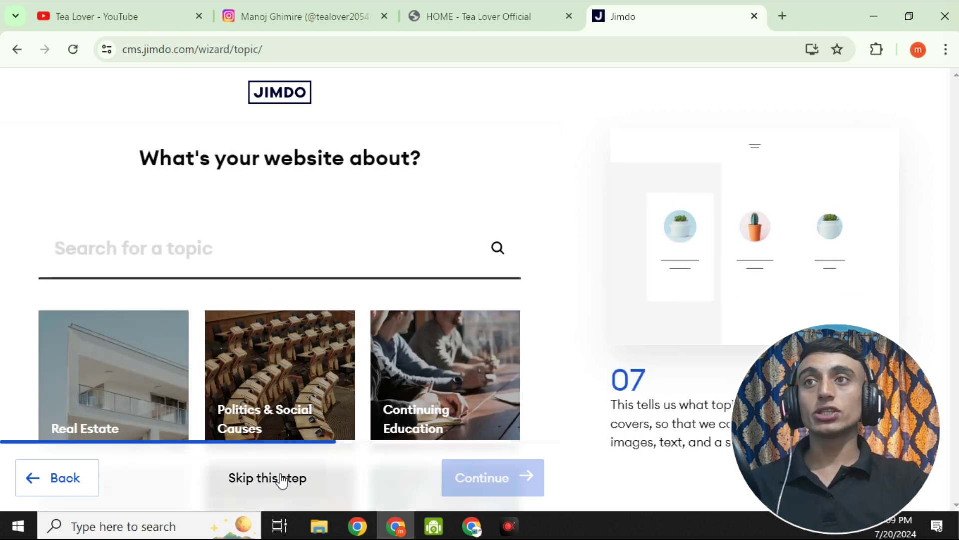
Look through the suggested website topics and select Nature
{"action": "scroll", "coordinate": [302, 203], "scroll_direction": "down", "scroll_amount": 3}
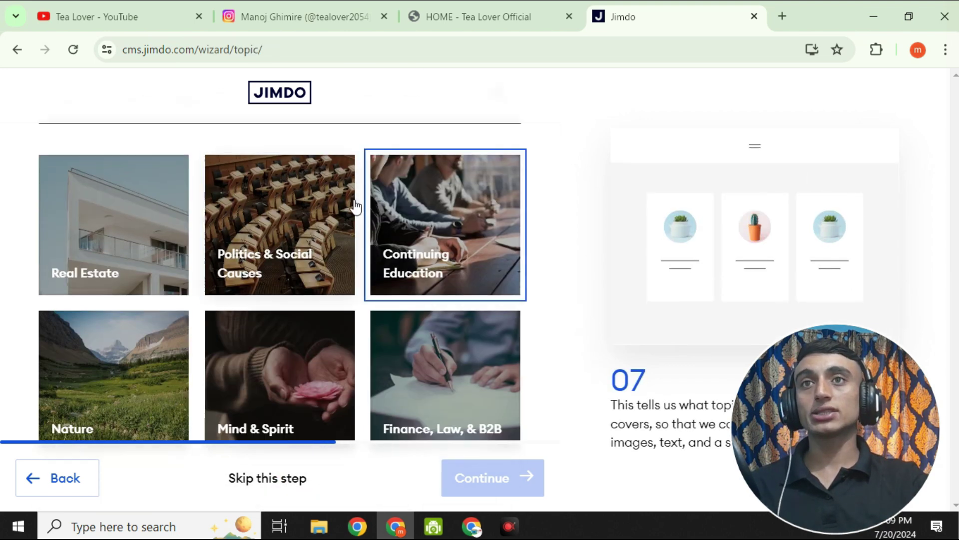
{"action": "scroll", "coordinate": [507, 334], "scroll_direction": "down", "scroll_amount": 1}
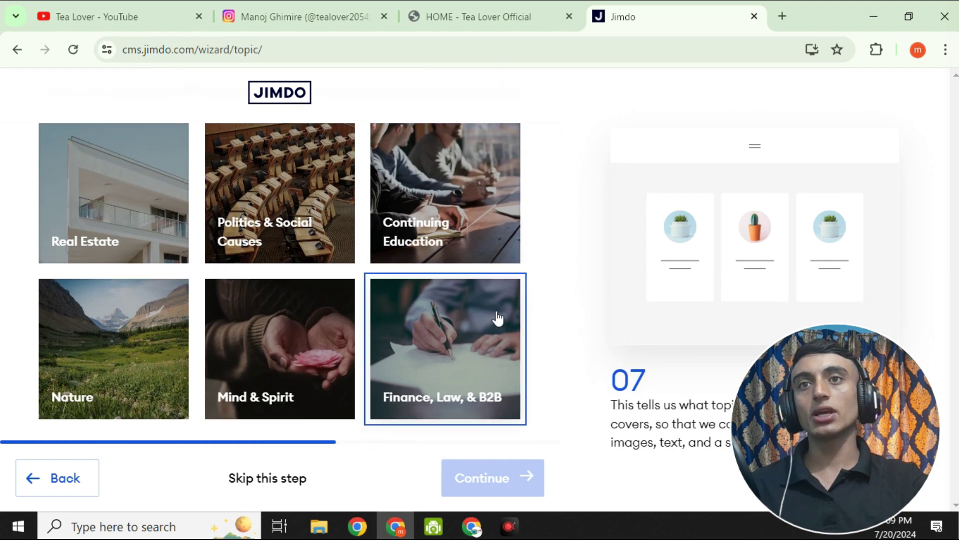
{"action": "scroll", "coordinate": [467, 333], "scroll_direction": "up", "scroll_amount": 2}
{"action": "scroll", "coordinate": [282, 318], "scroll_direction": "down", "scroll_amount": 2}
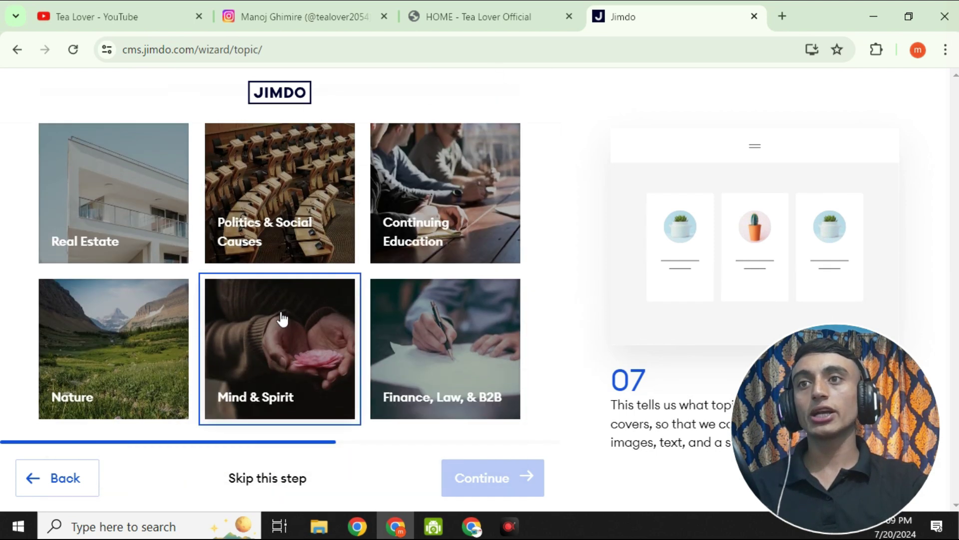
{"action": "left_click", "coordinate": [109, 339]}
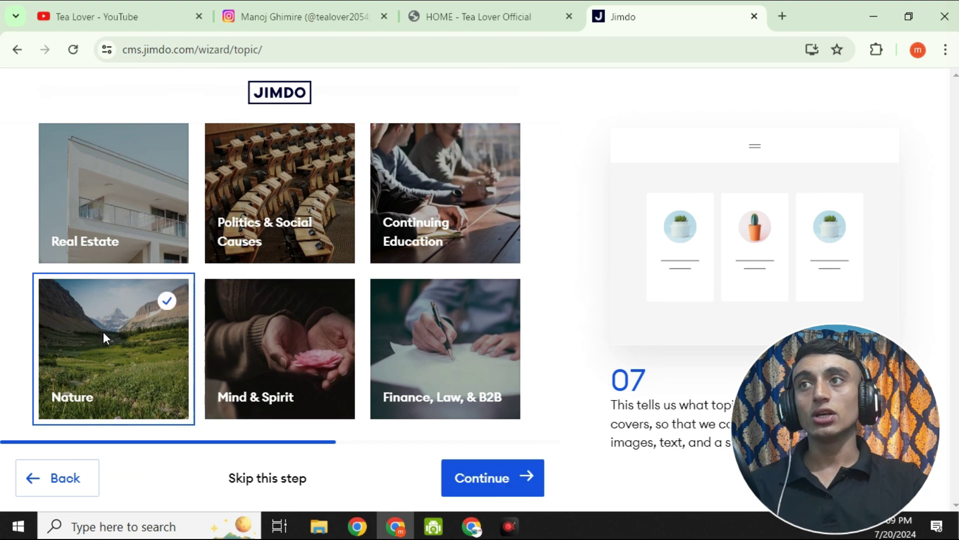
Search the website topics for "blog" and set Books & Reading as the topic
{"action": "scroll", "coordinate": [407, 327], "scroll_direction": "up", "scroll_amount": 2}
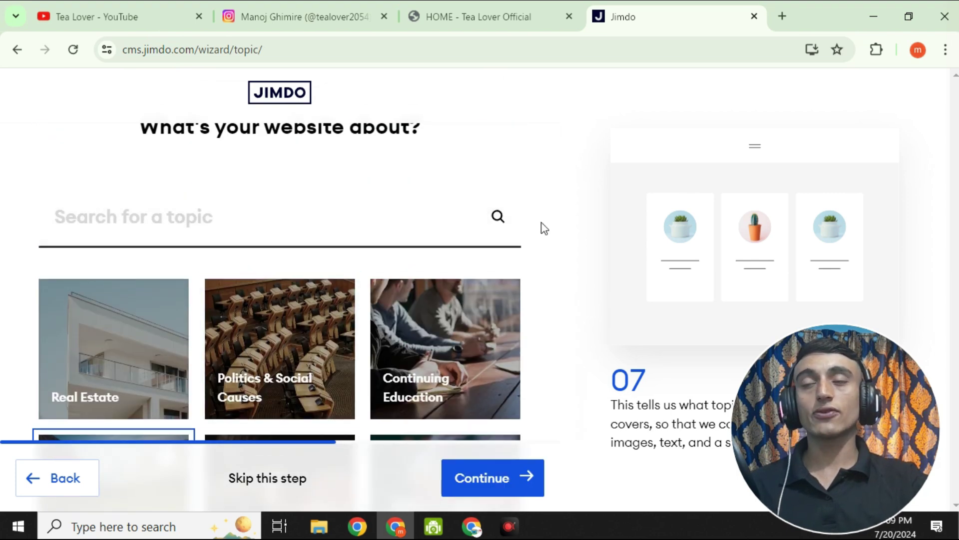
{"action": "left_click", "coordinate": [275, 218]}
{"action": "type", "text": "blog"}
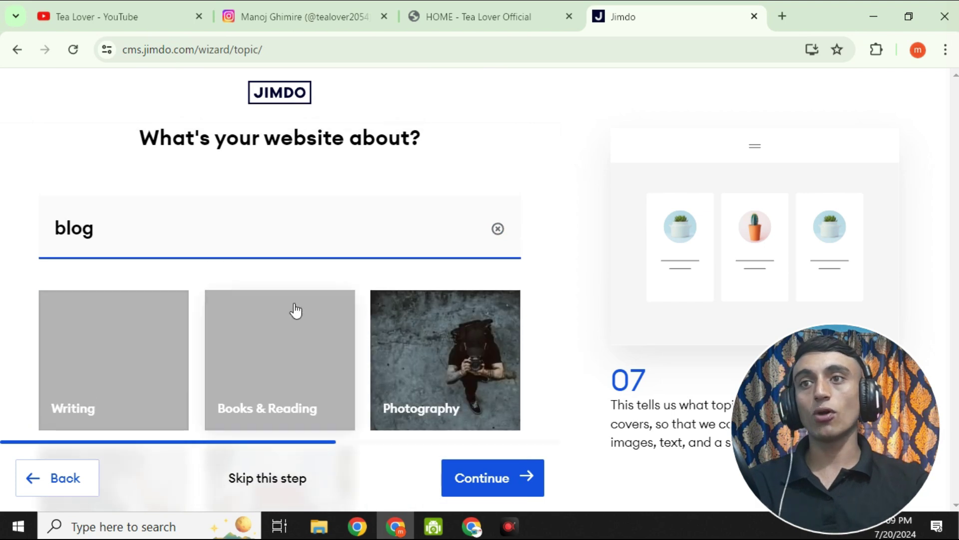
{"action": "scroll", "coordinate": [299, 316], "scroll_direction": "down", "scroll_amount": 1}
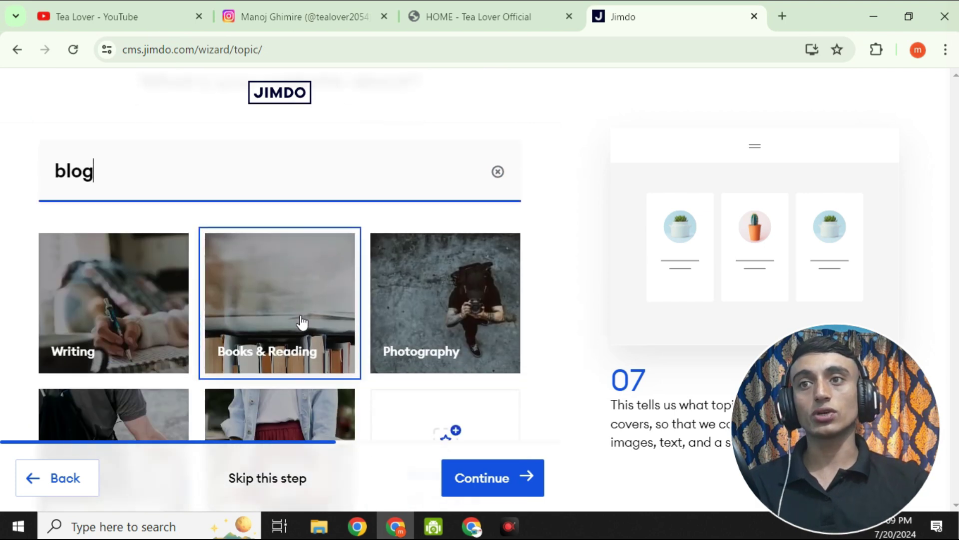
{"action": "scroll", "coordinate": [457, 328], "scroll_direction": "down", "scroll_amount": 2}
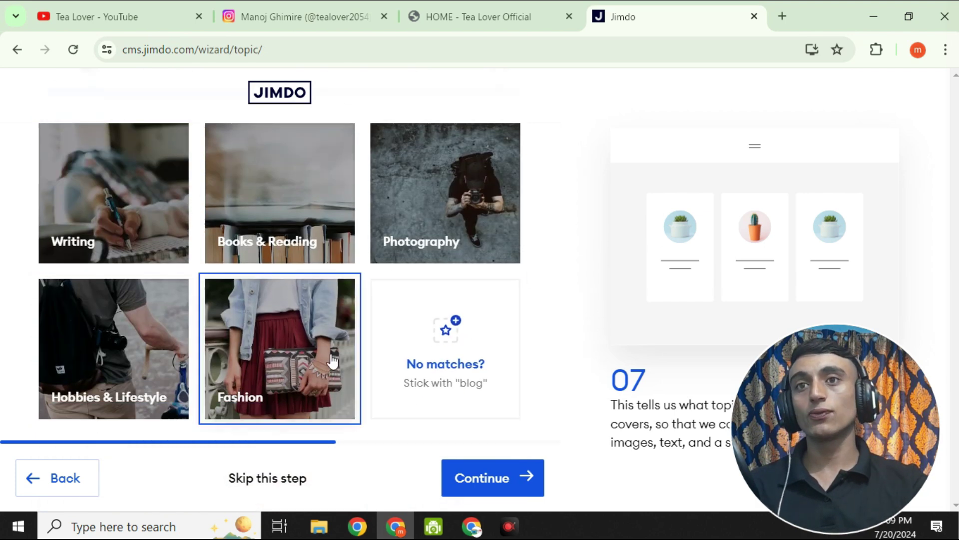
{"action": "scroll", "coordinate": [251, 350], "scroll_direction": "up", "scroll_amount": 2}
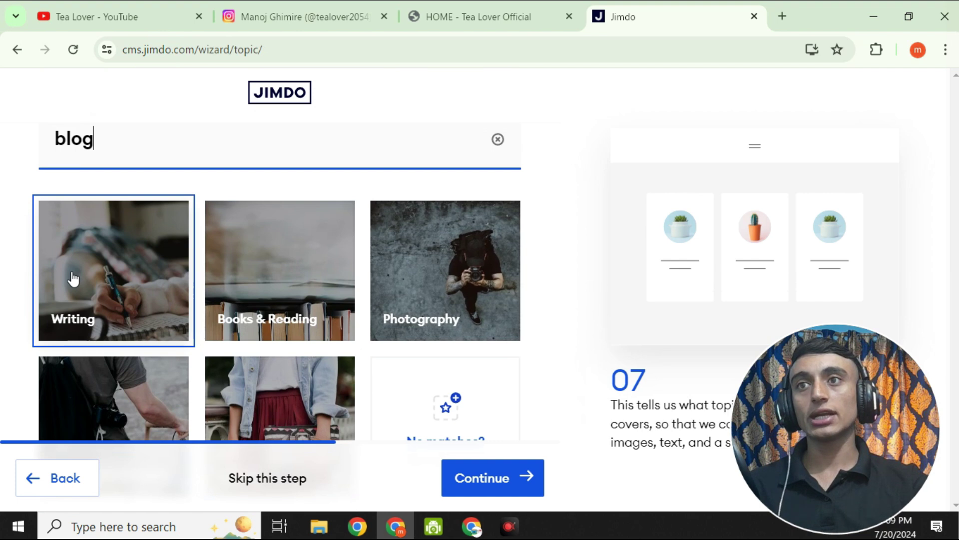
{"action": "left_click", "coordinate": [268, 279]}
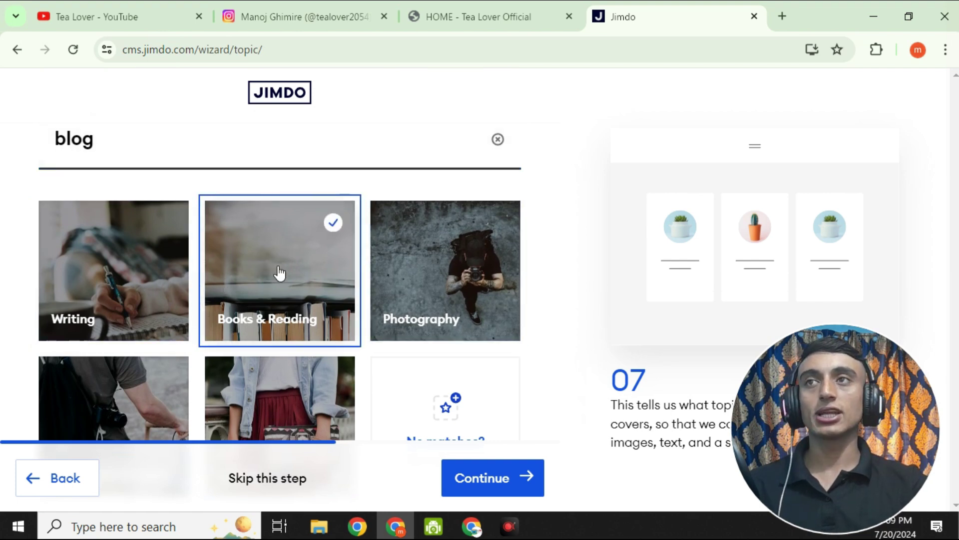
{"action": "scroll", "coordinate": [460, 205], "scroll_direction": "down", "scroll_amount": 2}
{"action": "left_click", "coordinate": [499, 477]}
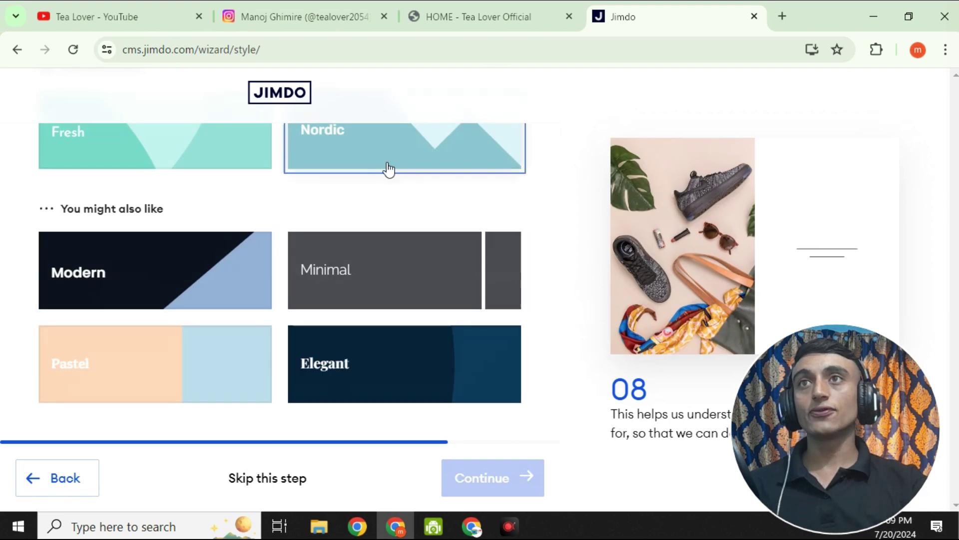
Choose the Elegant style and the recommended navy and light grey color combination for the website
{"action": "scroll", "coordinate": [363, 356], "scroll_direction": "up", "scroll_amount": 2}
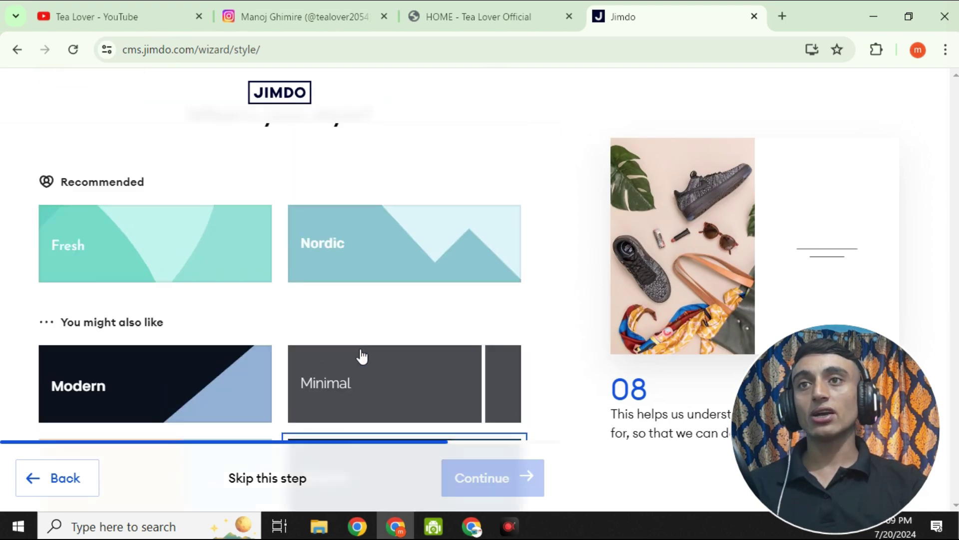
{"action": "scroll", "coordinate": [363, 359], "scroll_direction": "down", "scroll_amount": 1}
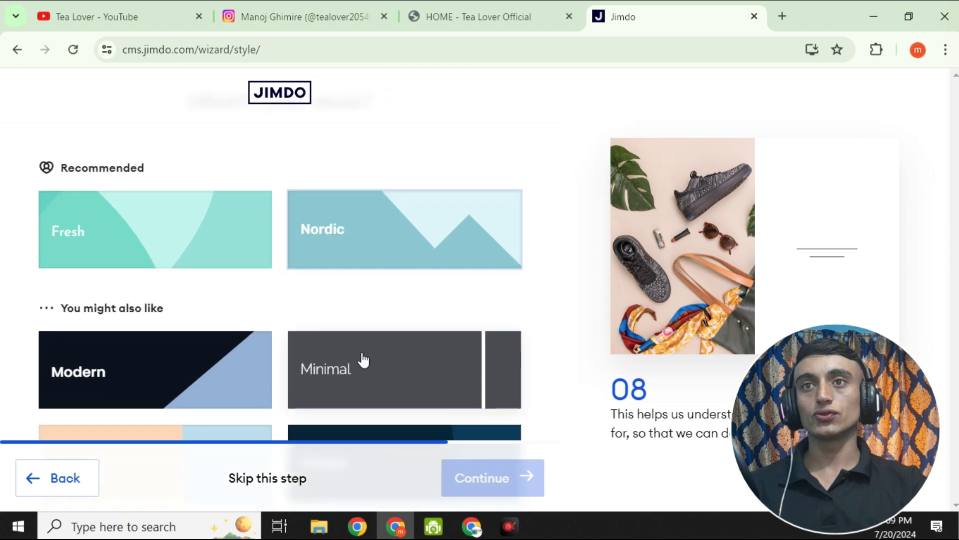
{"action": "scroll", "coordinate": [363, 359], "scroll_direction": "down", "scroll_amount": 2}
{"action": "left_click", "coordinate": [348, 395]}
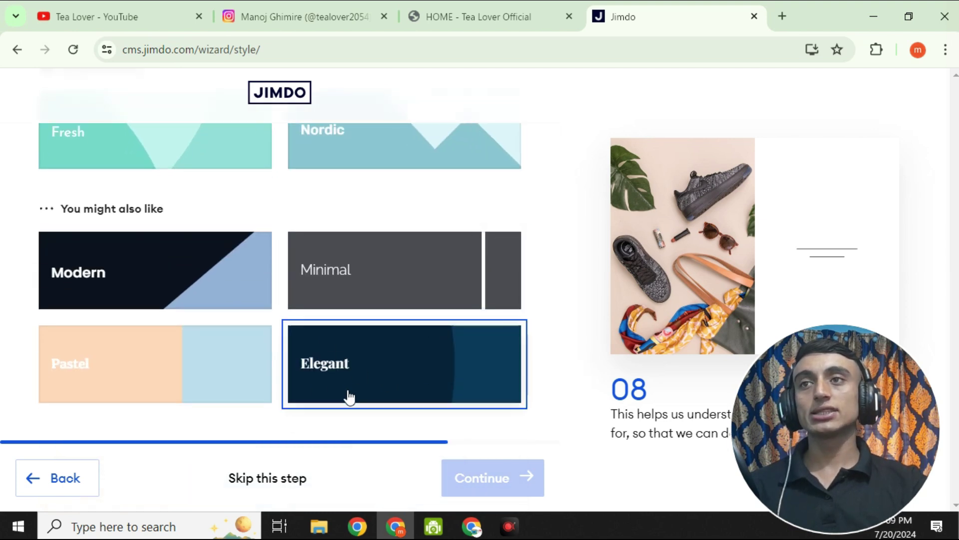
{"action": "left_click", "coordinate": [417, 375]}
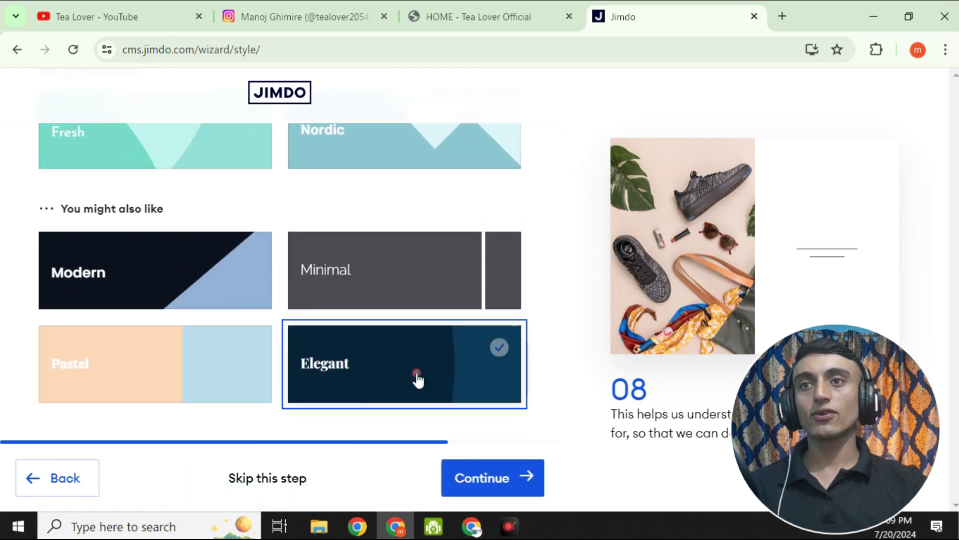
{"action": "left_click", "coordinate": [468, 479]}
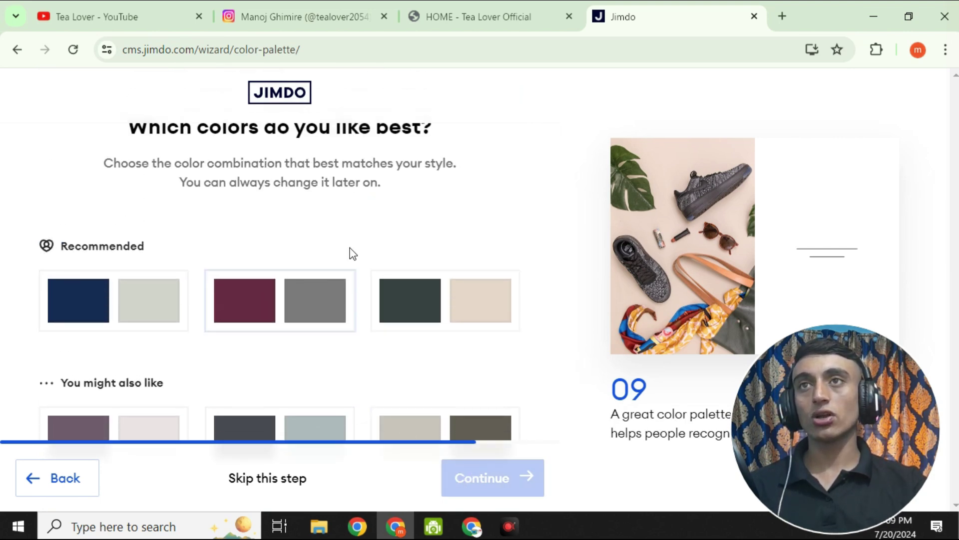
{"action": "left_click", "coordinate": [122, 228]}
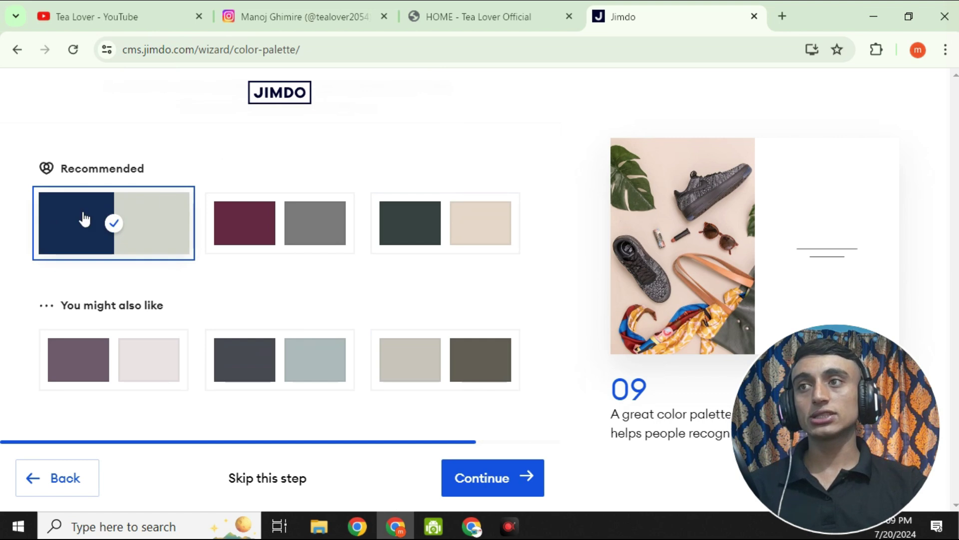
{"action": "left_click", "coordinate": [482, 478]}
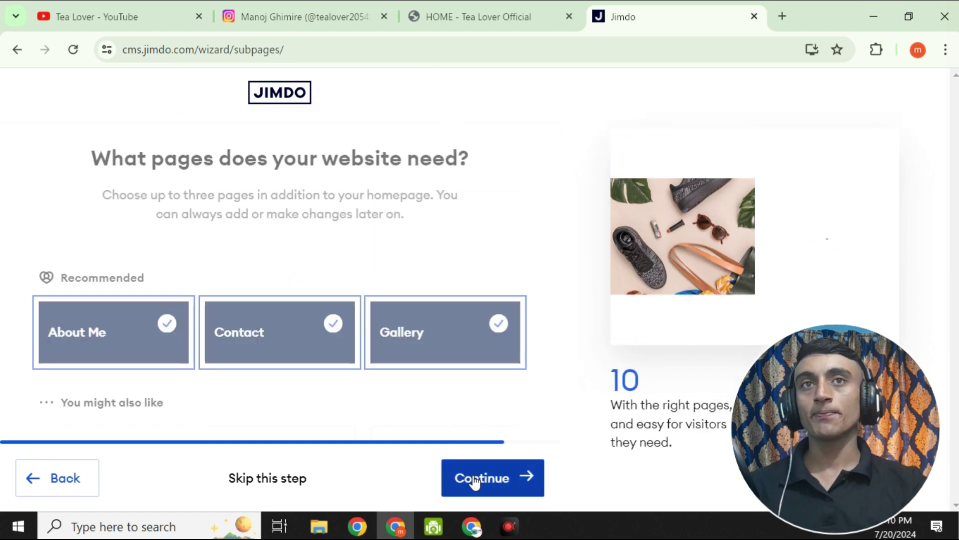
Set Portfolio, Services and Events as the website's pages and pick the first suggested website design to start with
{"action": "scroll", "coordinate": [190, 360], "scroll_direction": "down", "scroll_amount": 3}
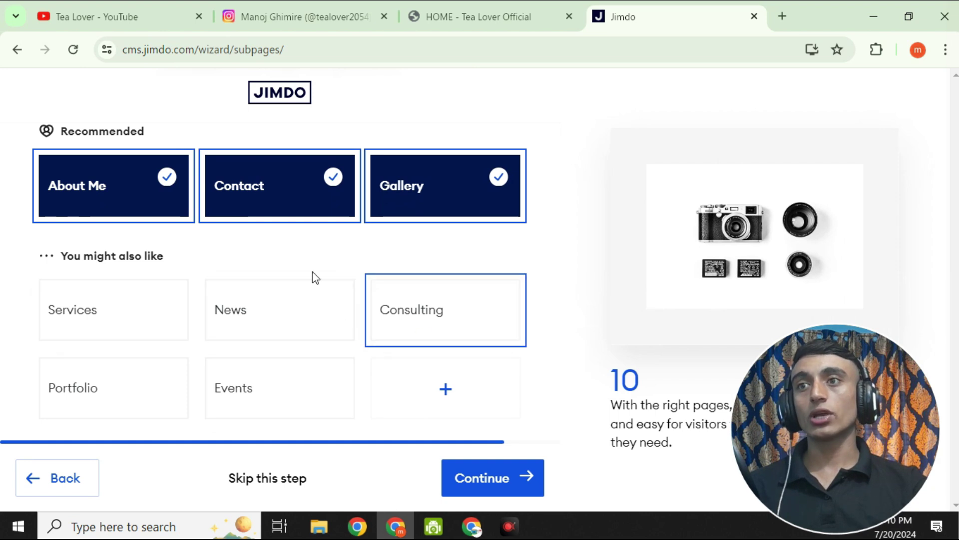
{"action": "left_click", "coordinate": [120, 381]}
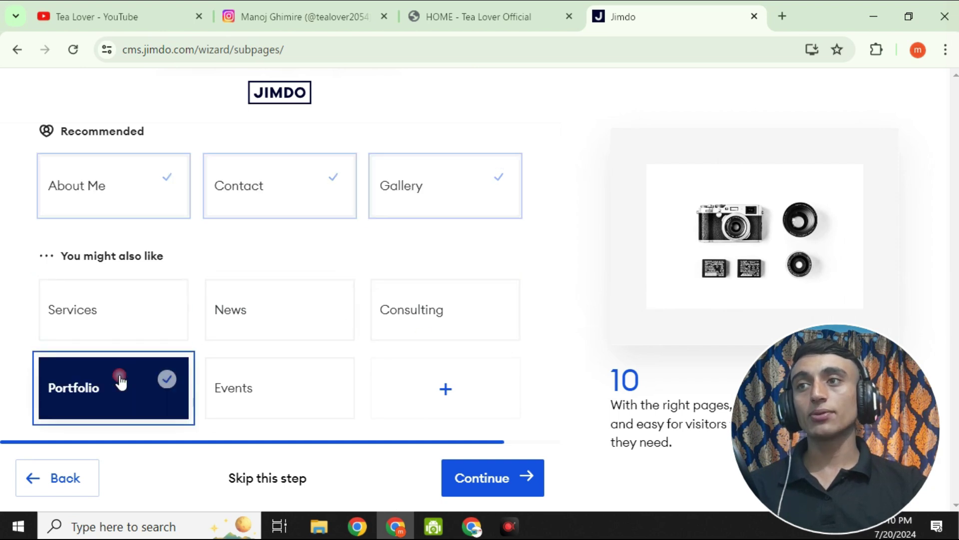
{"action": "left_click", "coordinate": [149, 313]}
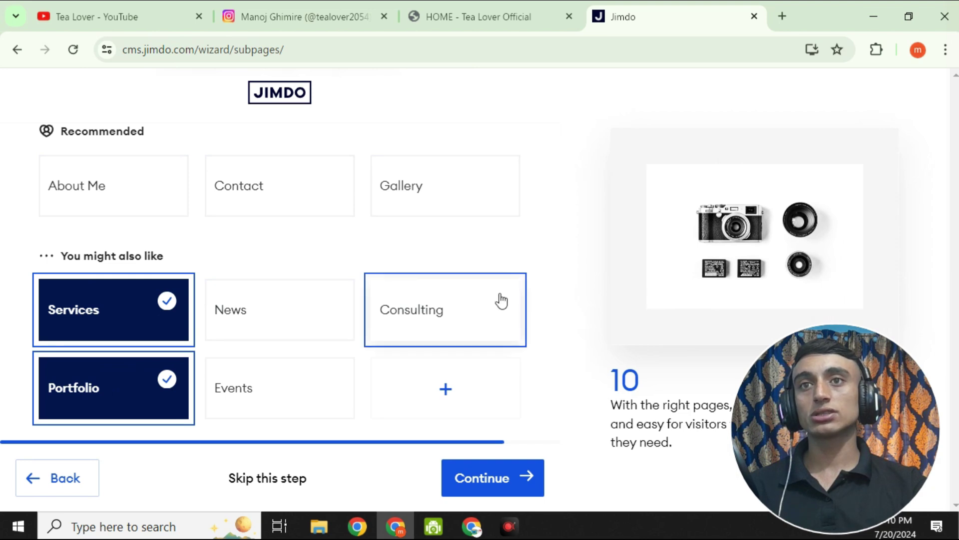
{"action": "left_click", "coordinate": [284, 390]}
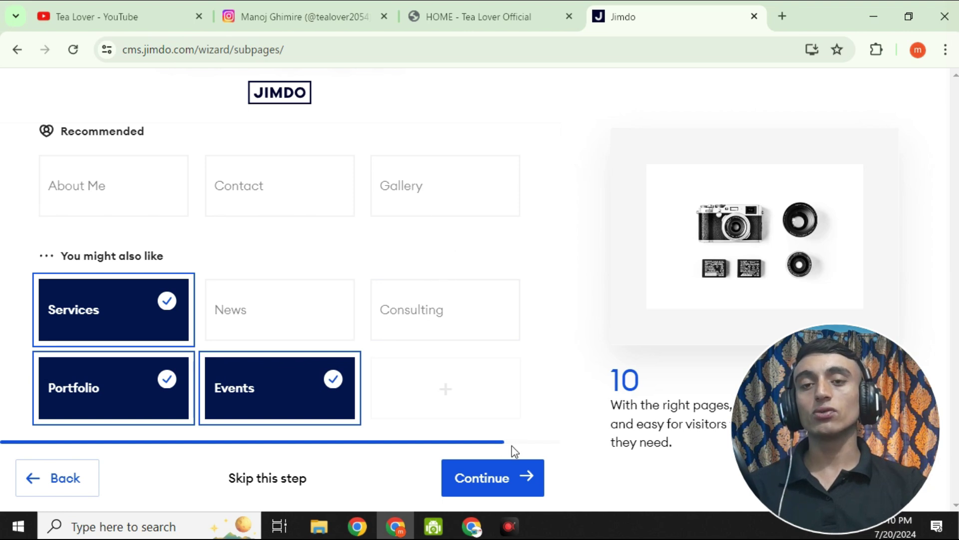
{"action": "left_click", "coordinate": [523, 476]}
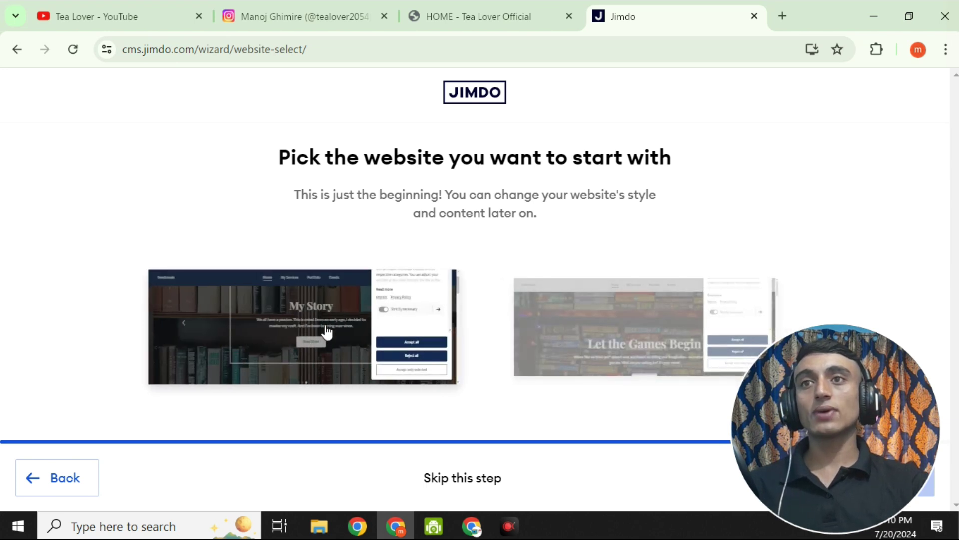
{"action": "left_click", "coordinate": [286, 332]}
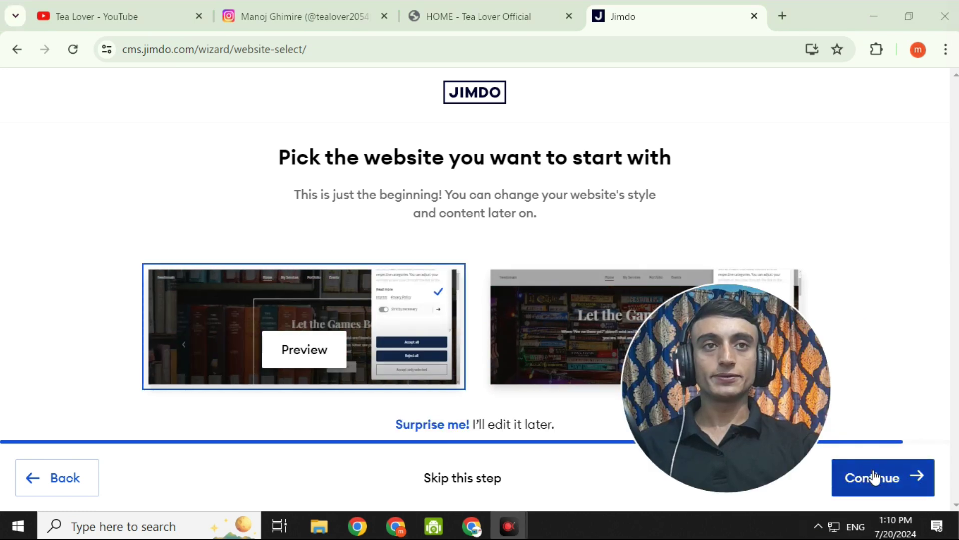
{"action": "left_click", "coordinate": [870, 475]}
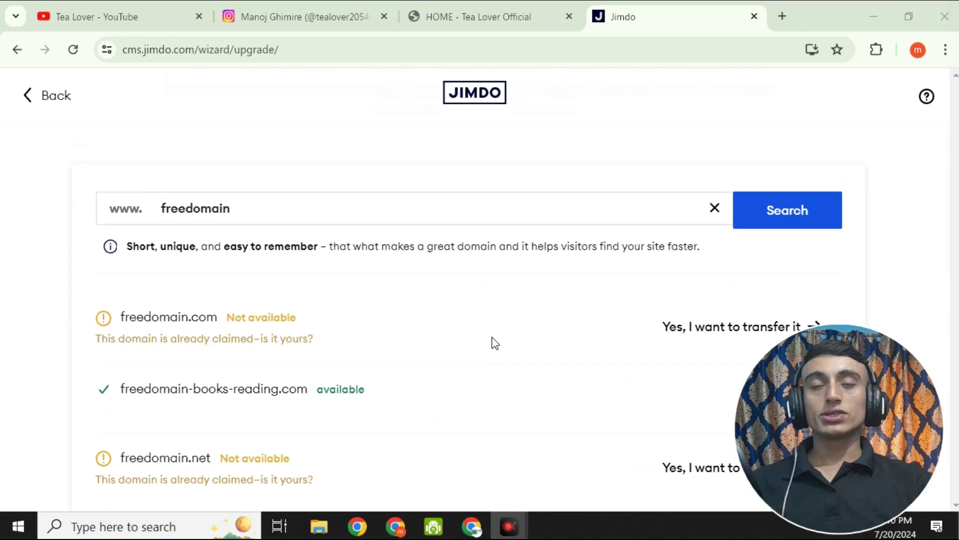
Examine the premium plans' domain offer and the availability of the suggested freedomain domain names
{"action": "left_click_drag", "start_coordinate": [154, 185], "coordinate": [793, 199]}
{"action": "left_click", "coordinate": [820, 178]}
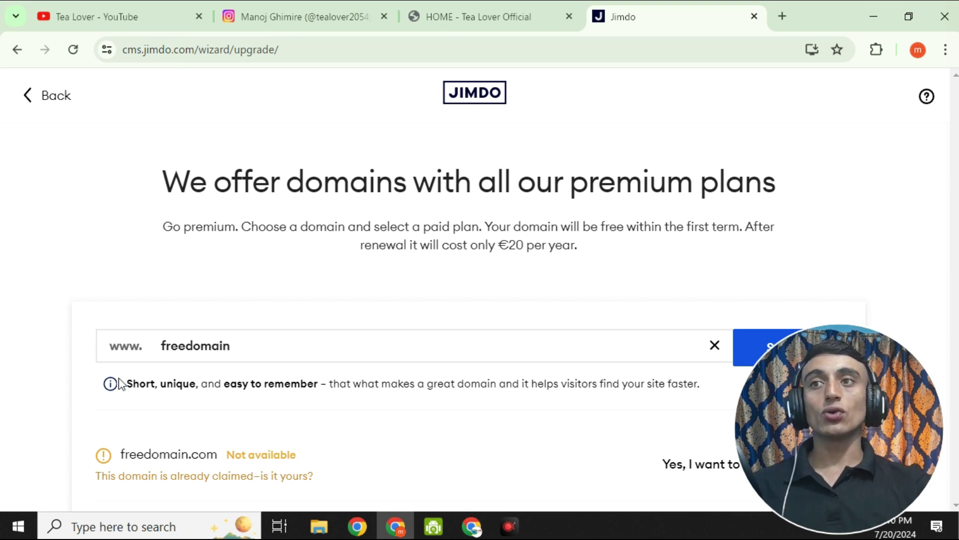
{"action": "left_click_drag", "start_coordinate": [253, 350], "coordinate": [163, 343]}
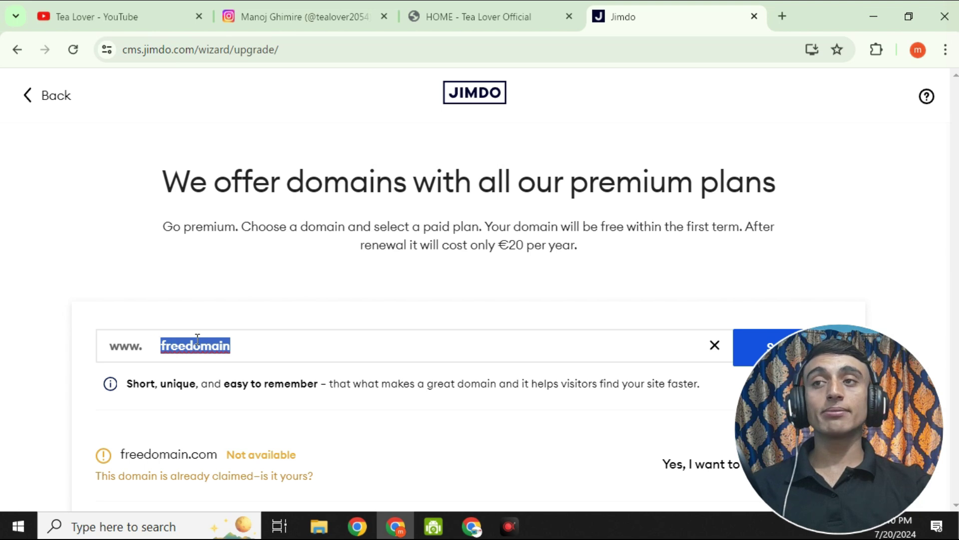
{"action": "left_click", "coordinate": [245, 343]}
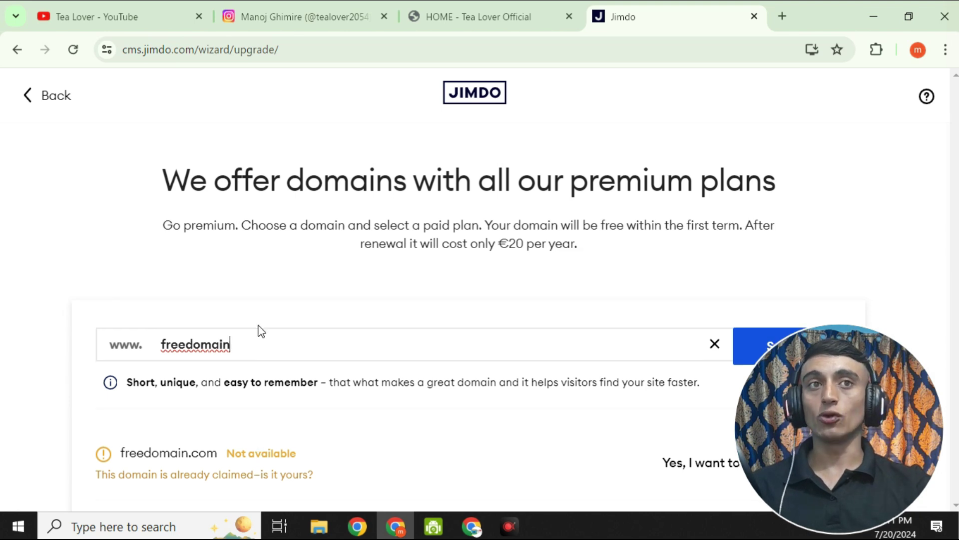
{"action": "scroll", "coordinate": [270, 323], "scroll_direction": "down", "scroll_amount": 3}
{"action": "scroll", "coordinate": [291, 233], "scroll_direction": "down", "scroll_amount": 3}
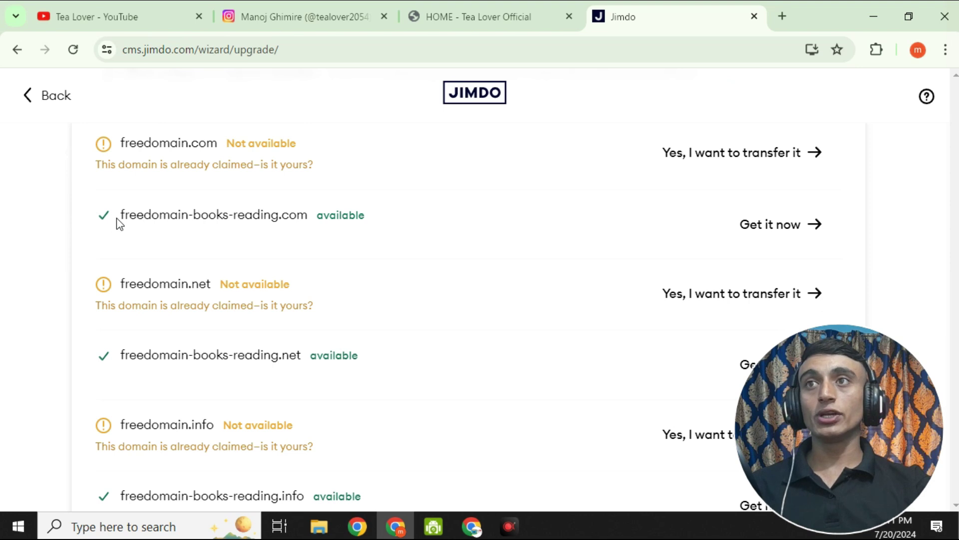
{"action": "left_click_drag", "start_coordinate": [116, 218], "coordinate": [323, 220]}
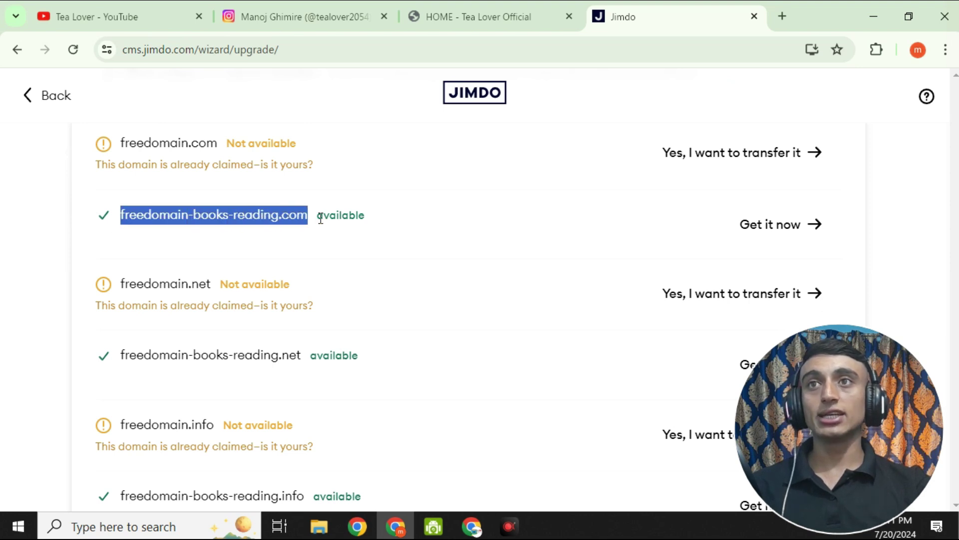
{"action": "scroll", "coordinate": [399, 243], "scroll_direction": "down", "scroll_amount": 2}
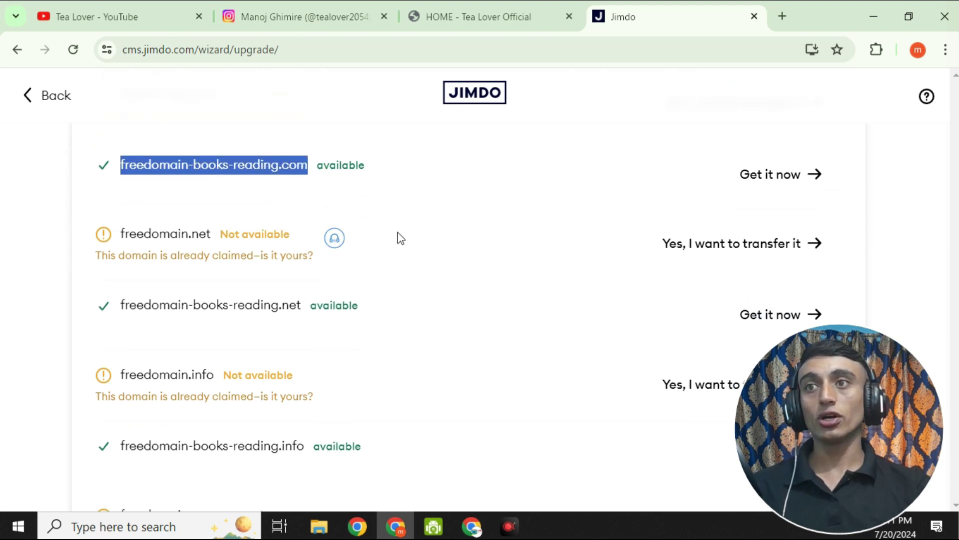
{"action": "scroll", "coordinate": [573, 288], "scroll_direction": "down", "scroll_amount": 2}
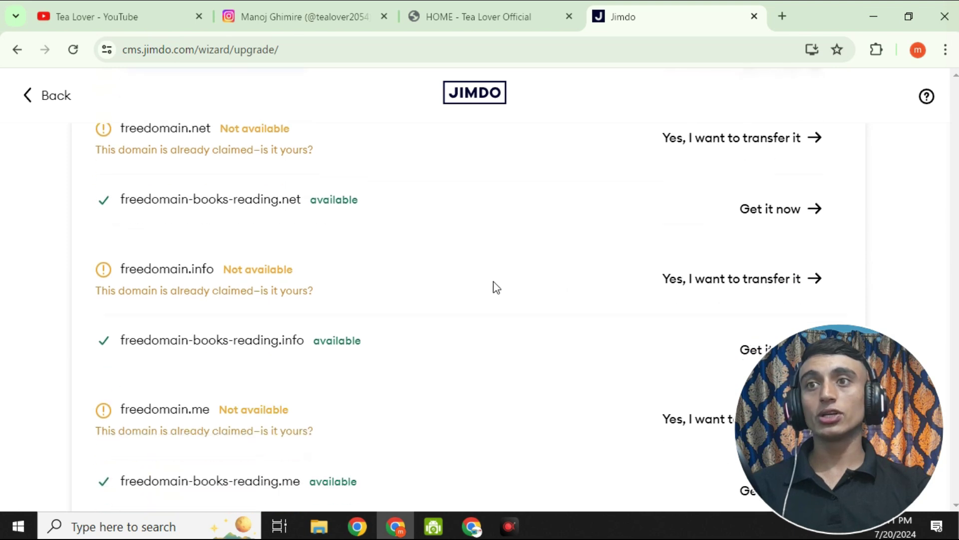
{"action": "left_click_drag", "start_coordinate": [256, 345], "coordinate": [318, 342]}
{"action": "left_click", "coordinate": [417, 349]}
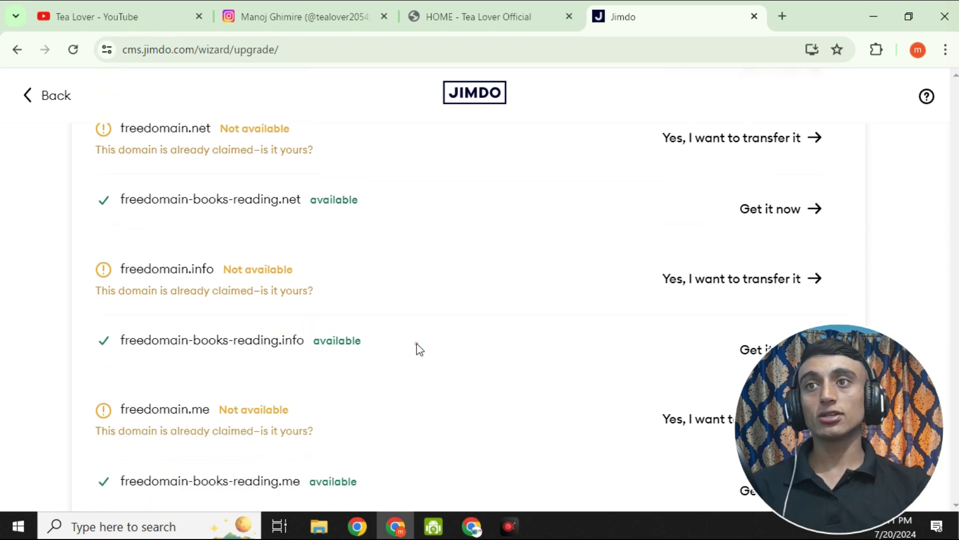
{"action": "scroll", "coordinate": [400, 345], "scroll_direction": "down", "scroll_amount": 4}
{"action": "scroll", "coordinate": [366, 332], "scroll_direction": "down", "scroll_amount": 2}
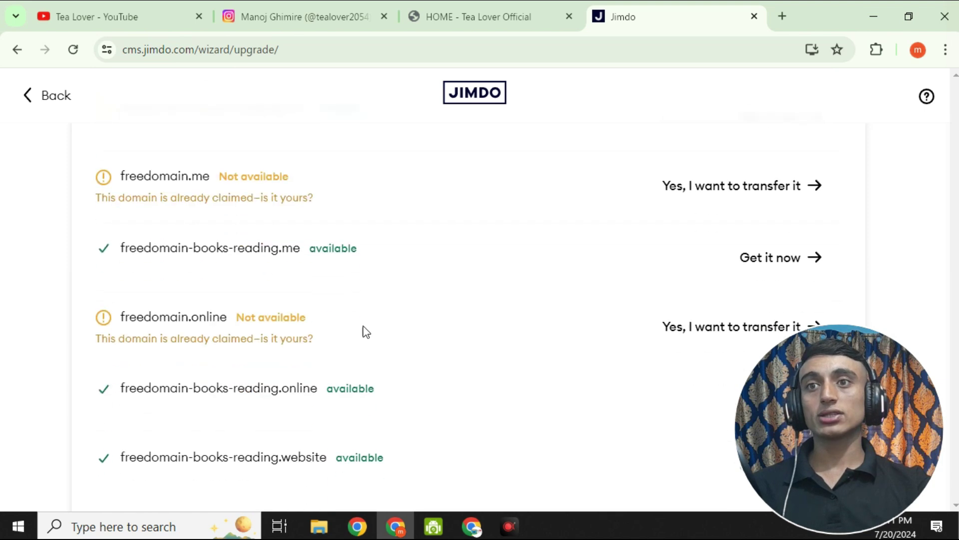
{"action": "scroll", "coordinate": [239, 368], "scroll_direction": "down", "scroll_amount": 4}
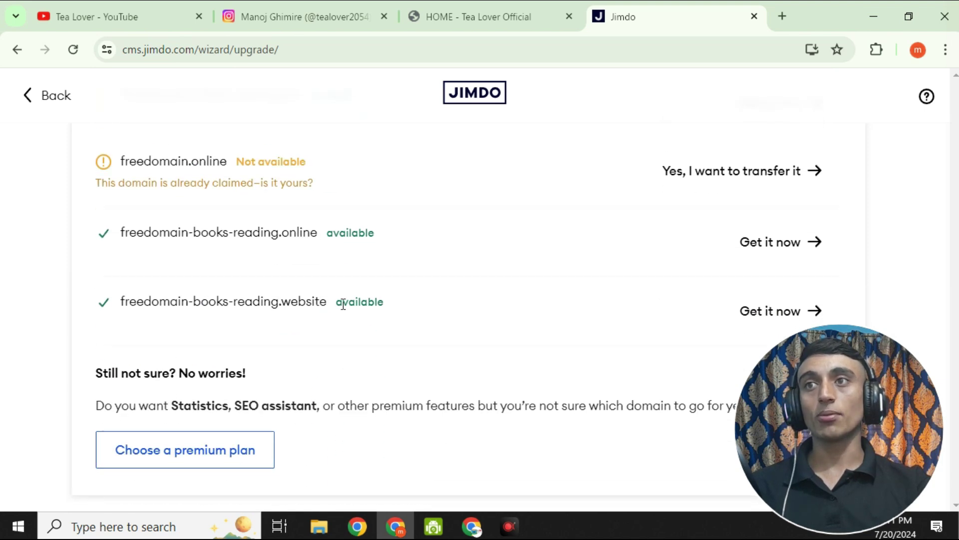
{"action": "left_click_drag", "start_coordinate": [109, 251], "coordinate": [385, 251]}
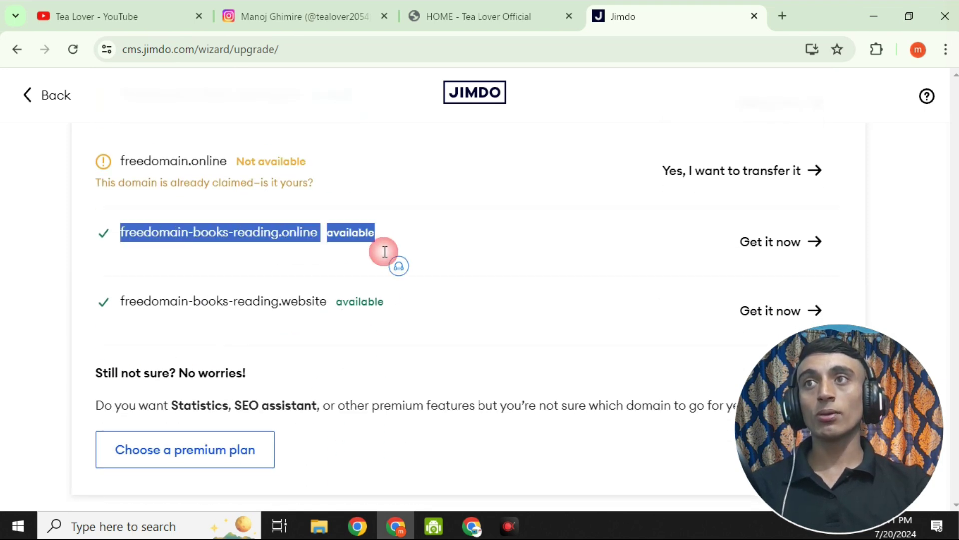
{"action": "left_click_drag", "start_coordinate": [137, 301], "coordinate": [421, 309]}
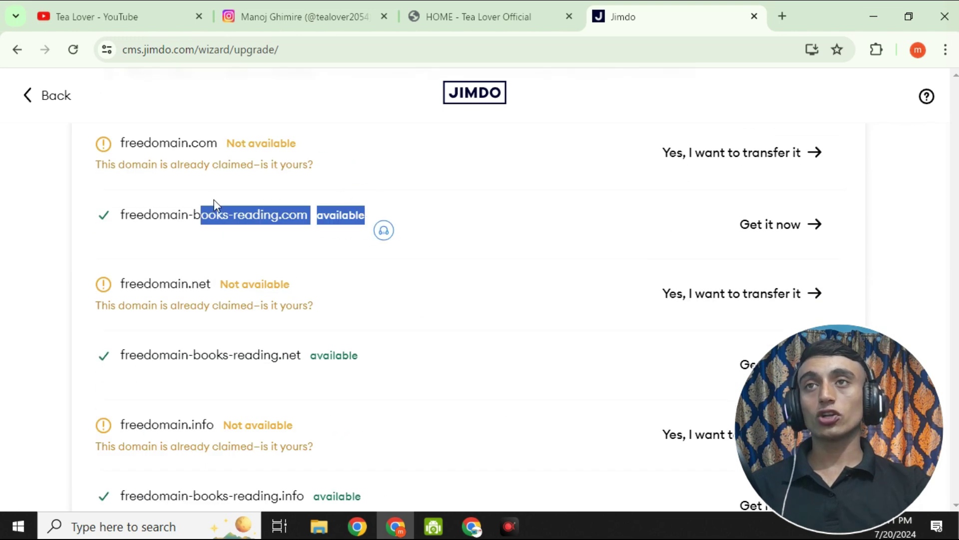
{"action": "left_click", "coordinate": [525, 187]}
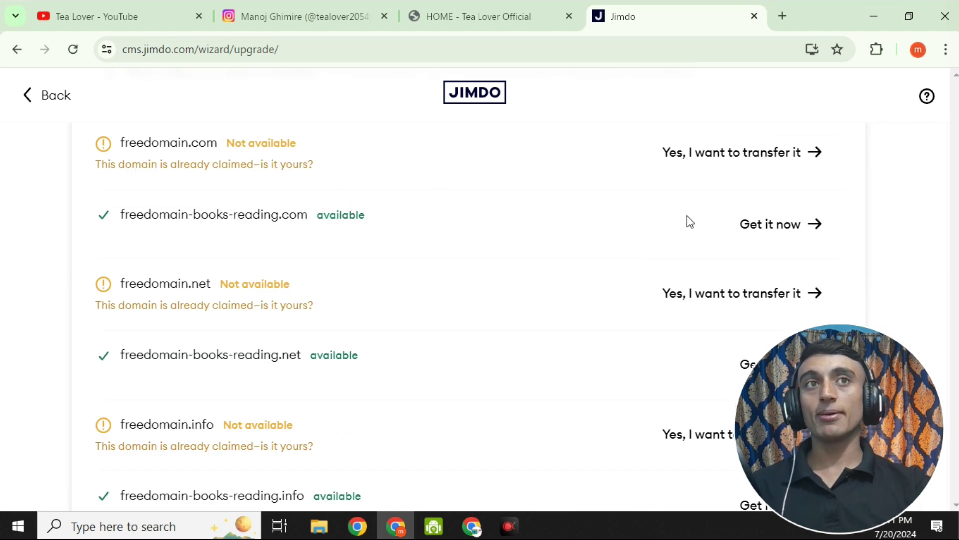
Get the freedomain-books-reading.com domain and compare the prices and features of the Unlimited, Grow, Start and Play plans
{"action": "left_click", "coordinate": [764, 227]}
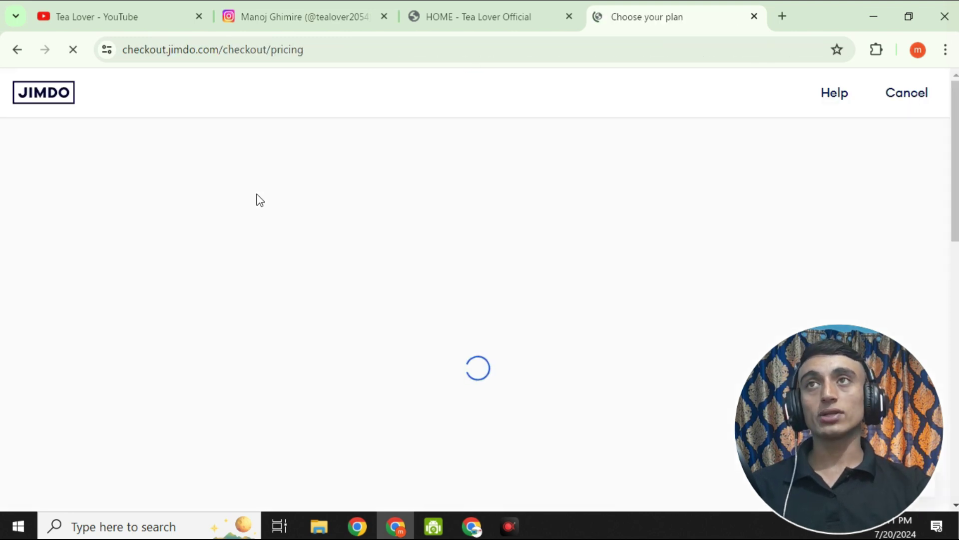
{"action": "scroll", "coordinate": [440, 280], "scroll_direction": "down", "scroll_amount": 5}
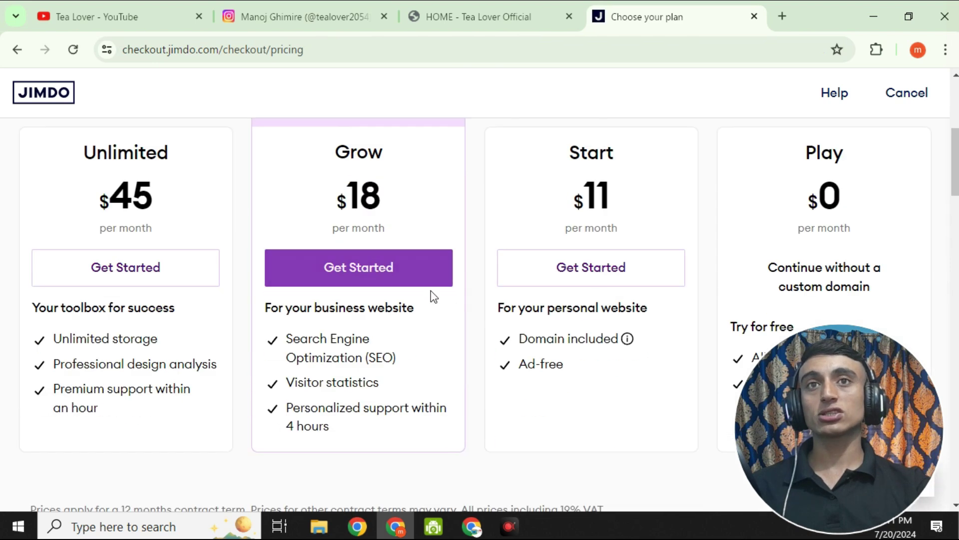
{"action": "scroll", "coordinate": [468, 297], "scroll_direction": "up", "scroll_amount": 5}
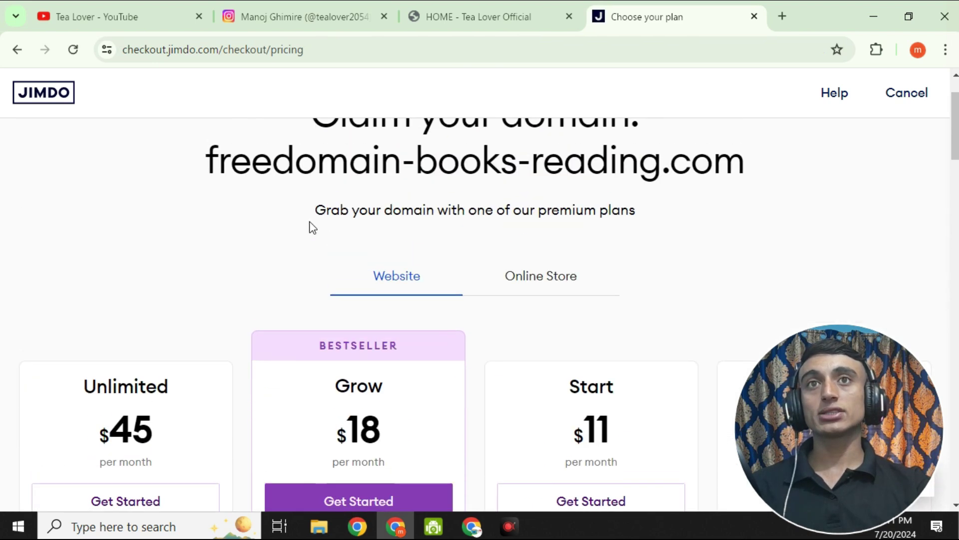
{"action": "scroll", "coordinate": [231, 190], "scroll_direction": "up", "scroll_amount": 2}
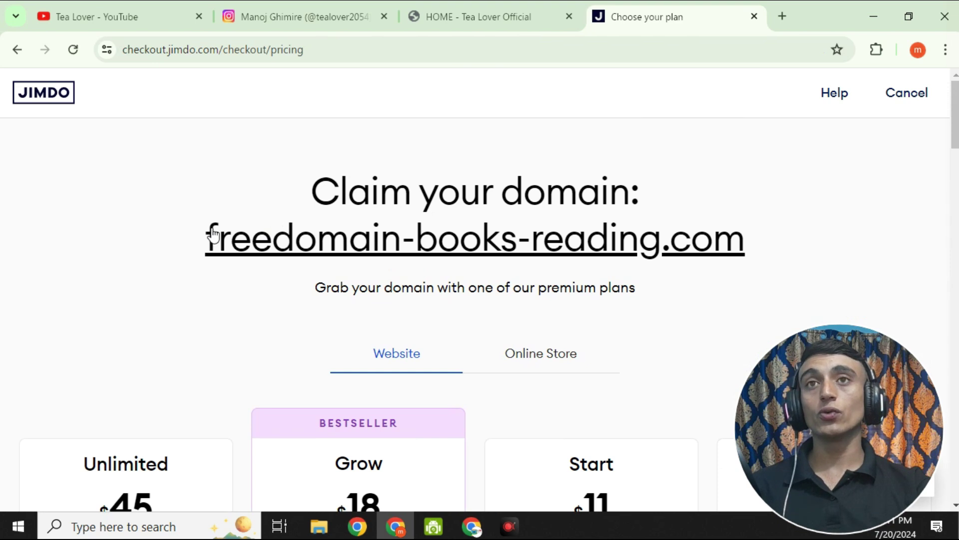
{"action": "scroll", "coordinate": [213, 233], "scroll_direction": "down", "scroll_amount": 5}
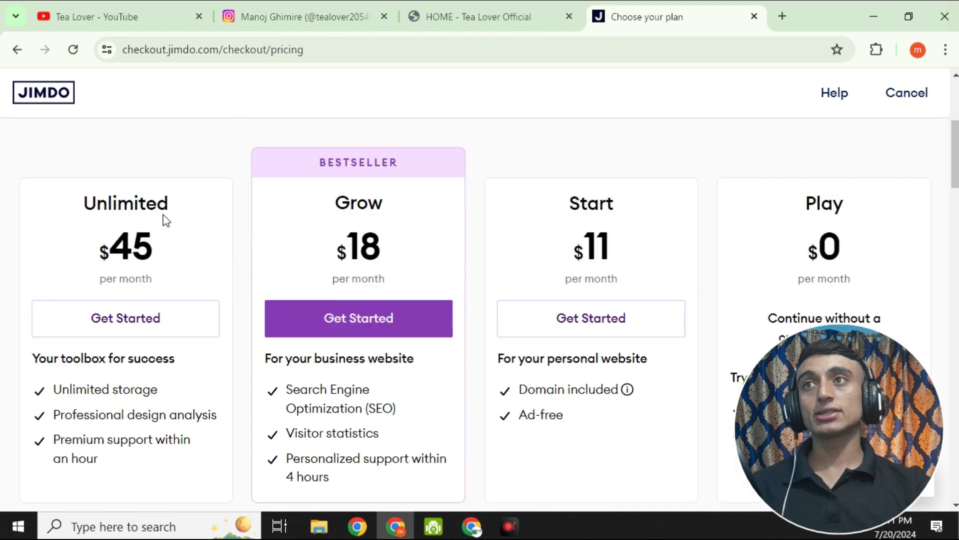
{"action": "scroll", "coordinate": [166, 220], "scroll_direction": "up", "scroll_amount": 1}
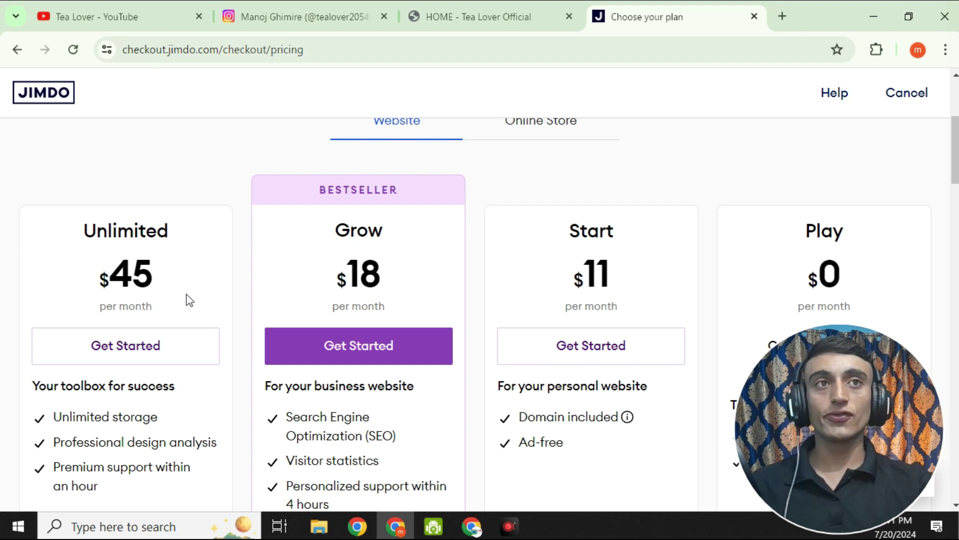
{"action": "scroll", "coordinate": [629, 165], "scroll_direction": "down", "scroll_amount": 8}
{"action": "scroll", "coordinate": [628, 162], "scroll_direction": "up", "scroll_amount": 6}
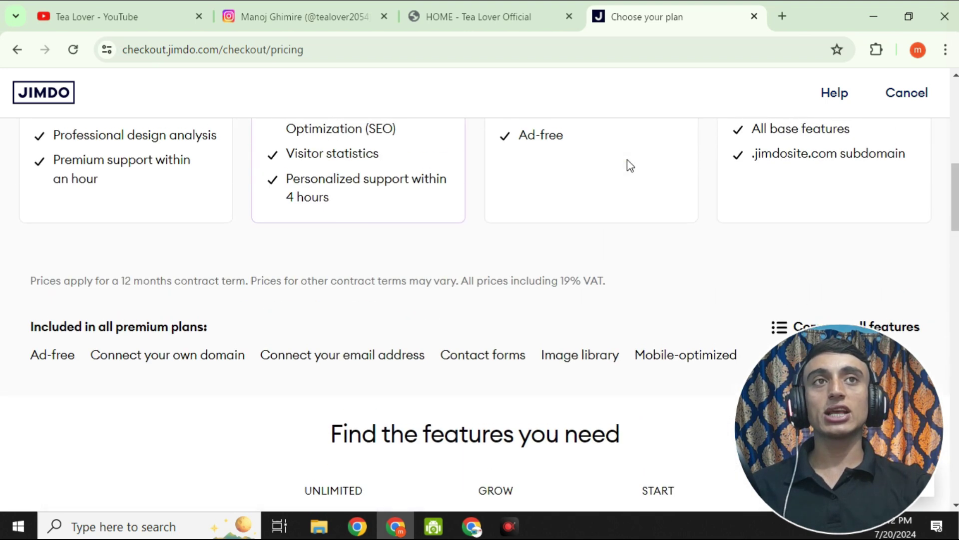
{"action": "scroll", "coordinate": [810, 186], "scroll_direction": "down", "scroll_amount": 8}
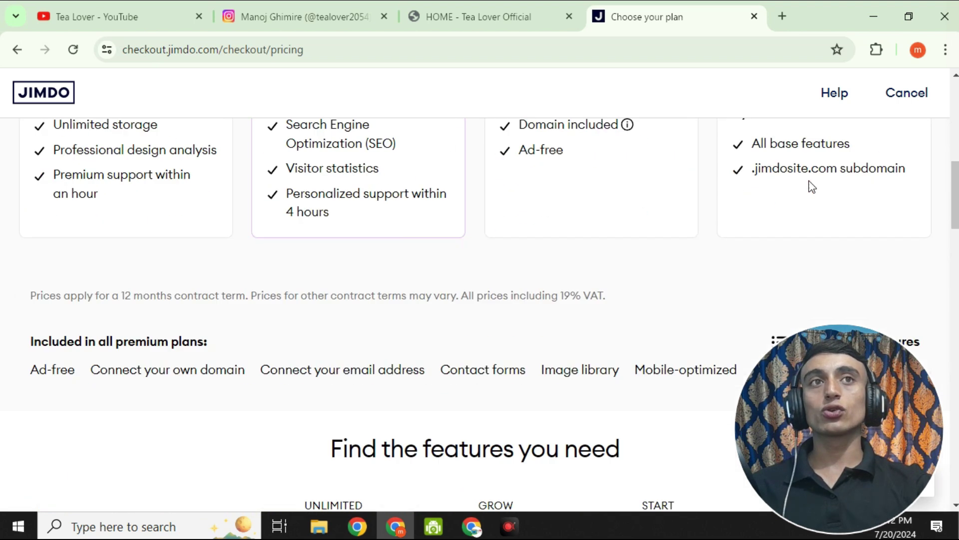
Examine the detailed feature comparison of the Jimdo plans and the payment information below it
{"action": "scroll", "coordinate": [652, 211], "scroll_direction": "down", "scroll_amount": 20}
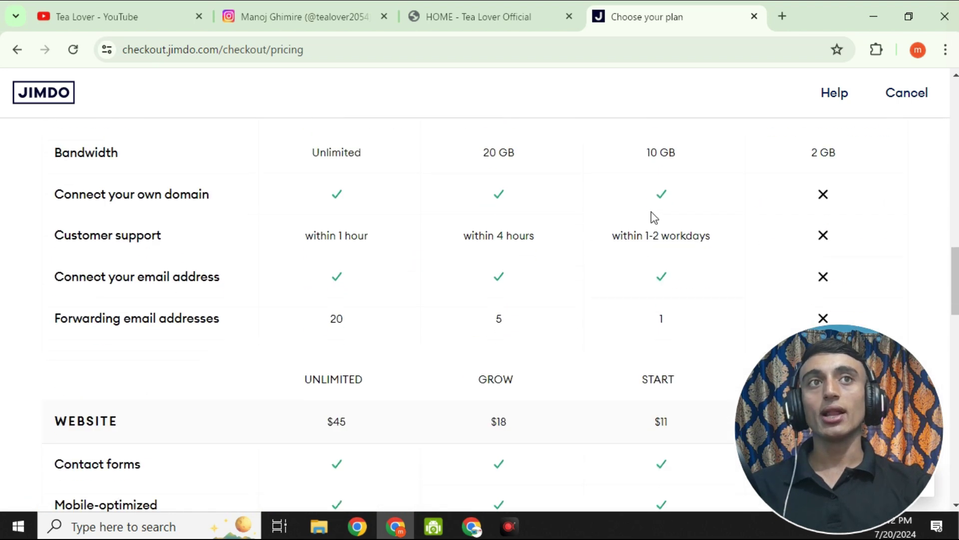
{"action": "scroll", "coordinate": [652, 211], "scroll_direction": "down", "scroll_amount": 2}
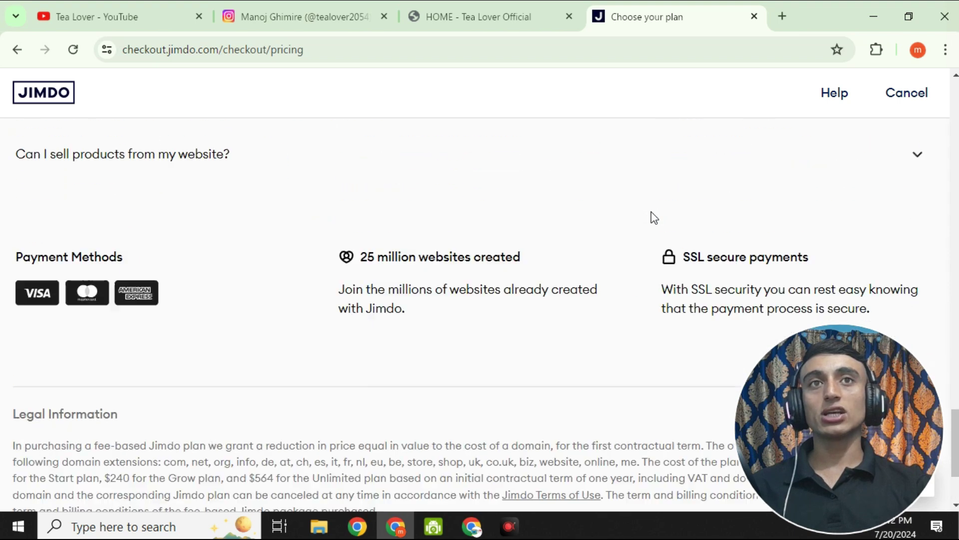
{"action": "scroll", "coordinate": [652, 212], "scroll_direction": "up", "scroll_amount": 5}
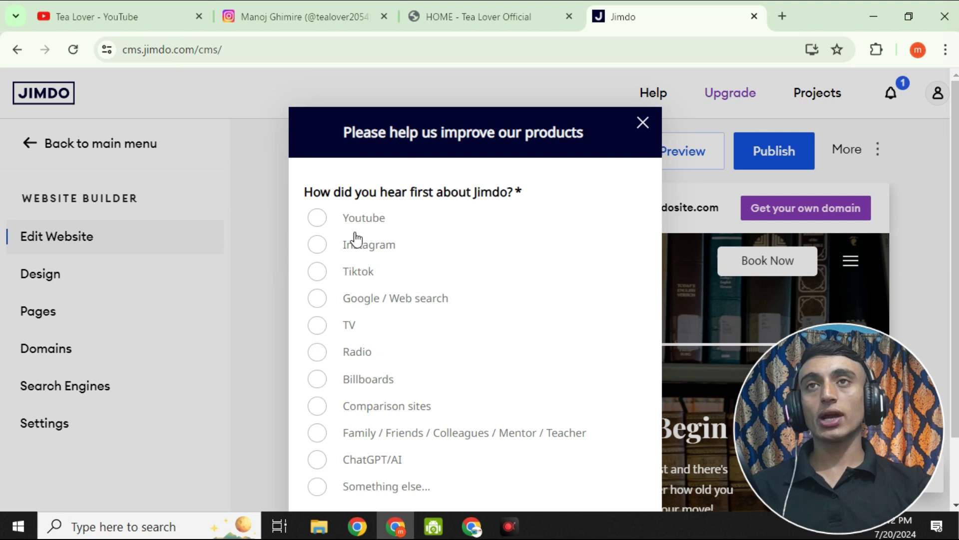
Answer the survey on how Jimdo was first heard about with Instagram, send it and close the survey
{"action": "scroll", "coordinate": [496, 175], "scroll_direction": "down", "scroll_amount": 2}
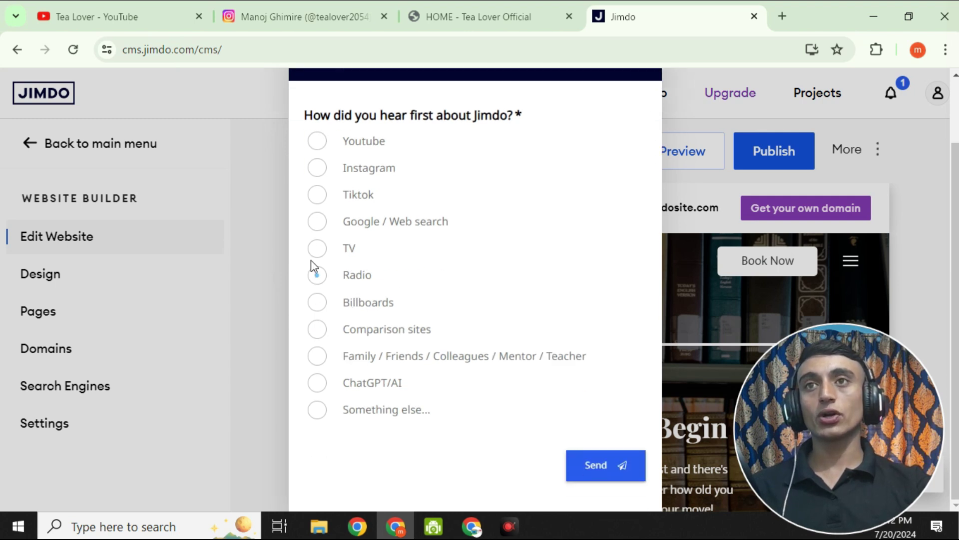
{"action": "left_click", "coordinate": [318, 170]}
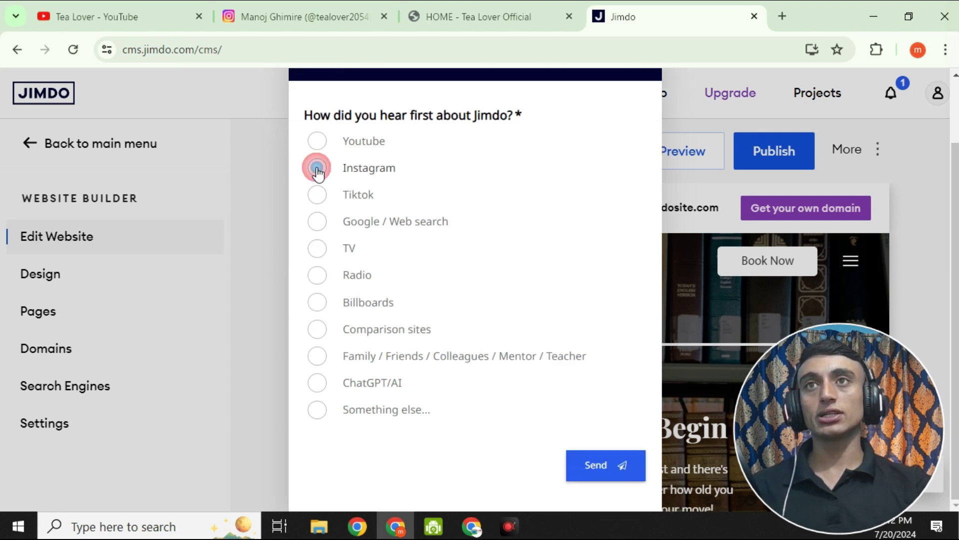
{"action": "left_click", "coordinate": [595, 473]}
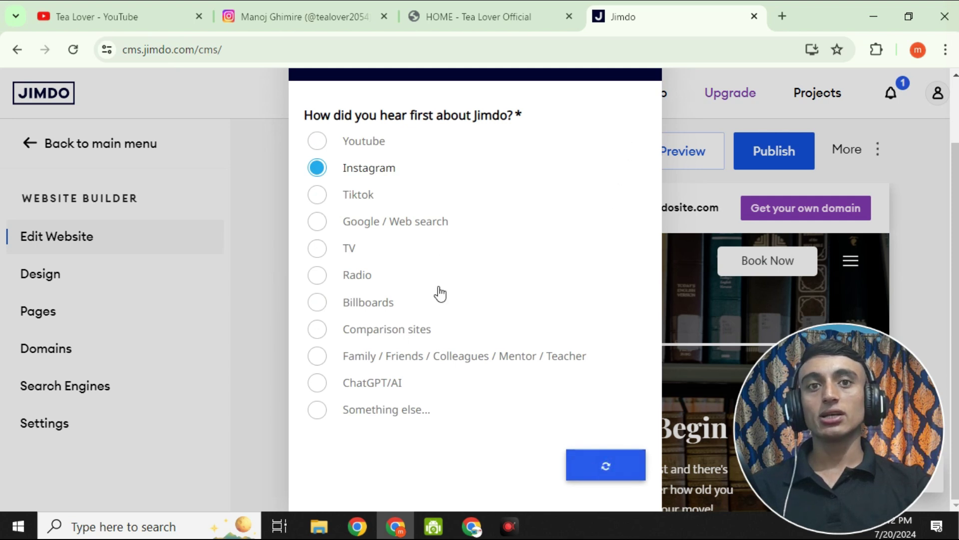
{"action": "left_click", "coordinate": [648, 122]}
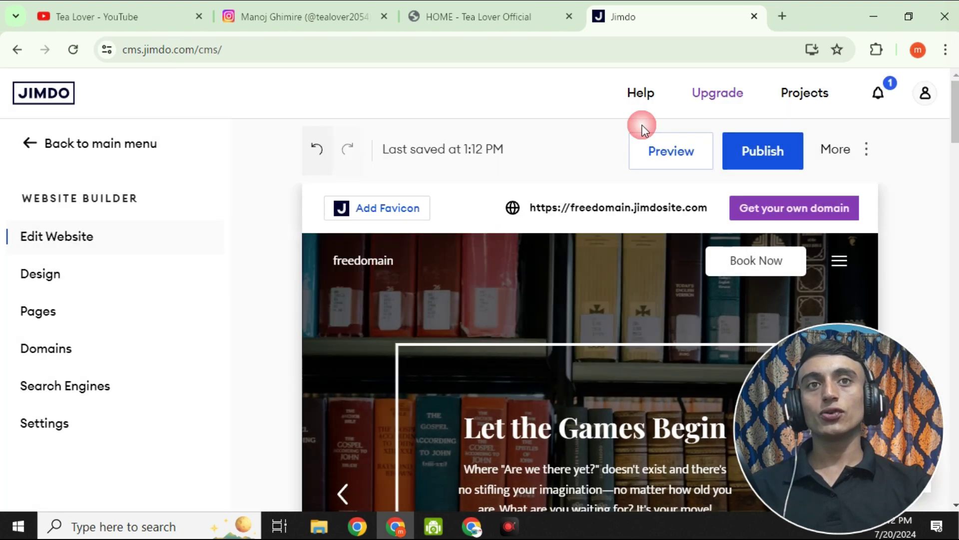
Look through the generated freedomain homepage in the editor, from the header slider down to the closing freedomain section
{"action": "scroll", "coordinate": [473, 246], "scroll_direction": "down", "scroll_amount": 15}
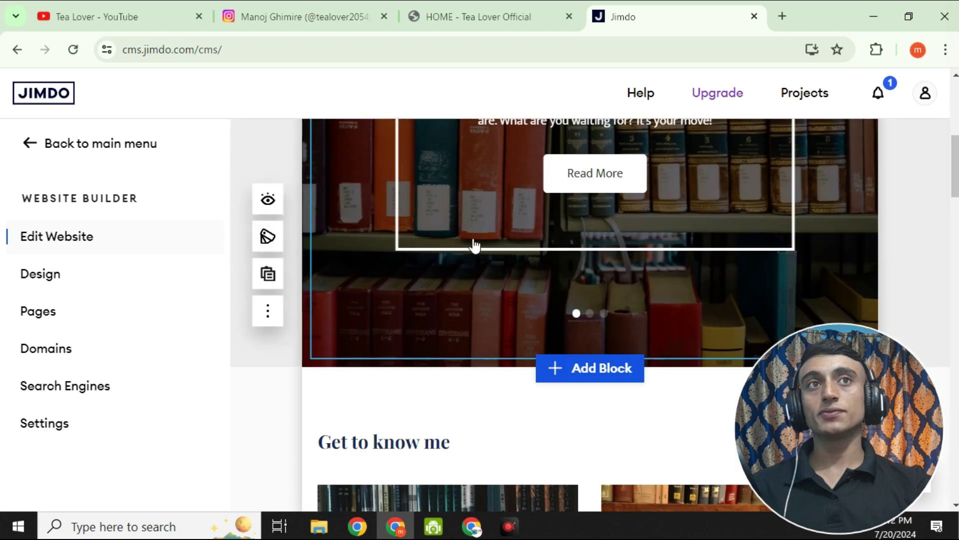
{"action": "scroll", "coordinate": [527, 220], "scroll_direction": "down", "scroll_amount": 15}
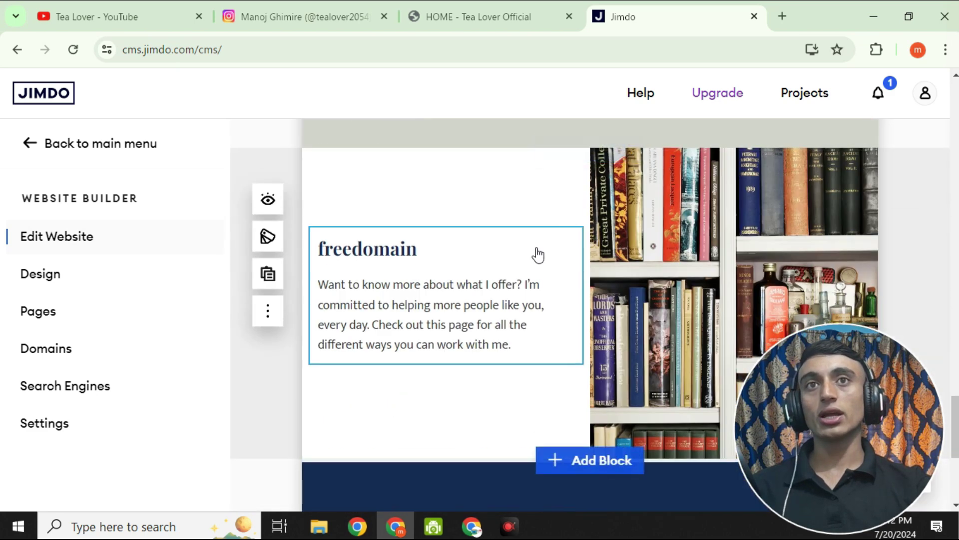
{"action": "scroll", "coordinate": [562, 336], "scroll_direction": "up", "scroll_amount": 20}
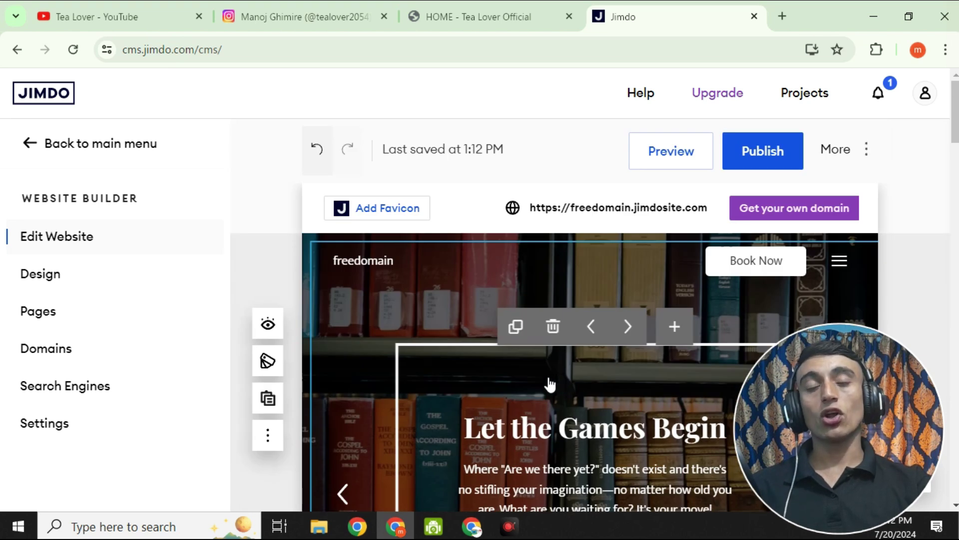
{"action": "left_click", "coordinate": [384, 257]}
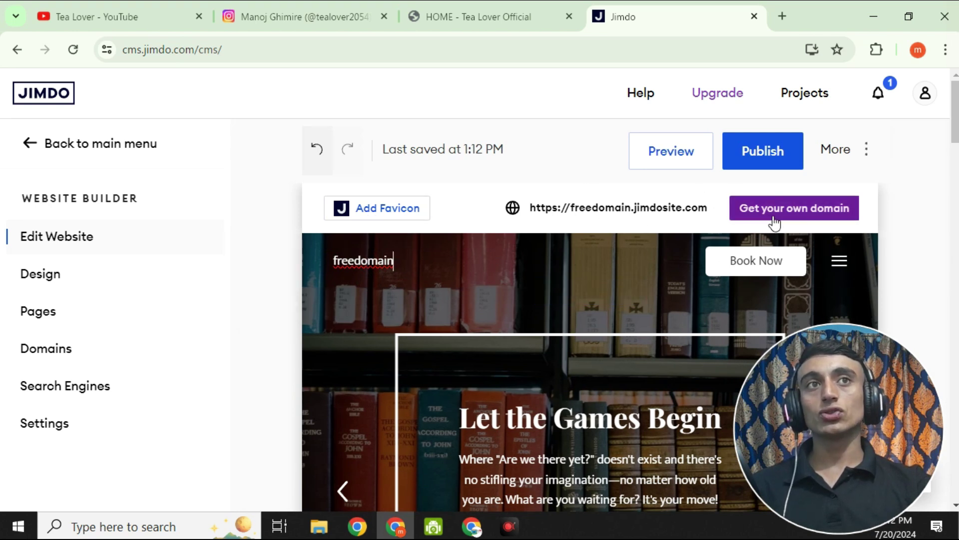
{"action": "left_click_drag", "start_coordinate": [528, 210], "coordinate": [697, 208]}
{"action": "key", "text": "ctrl+c"}
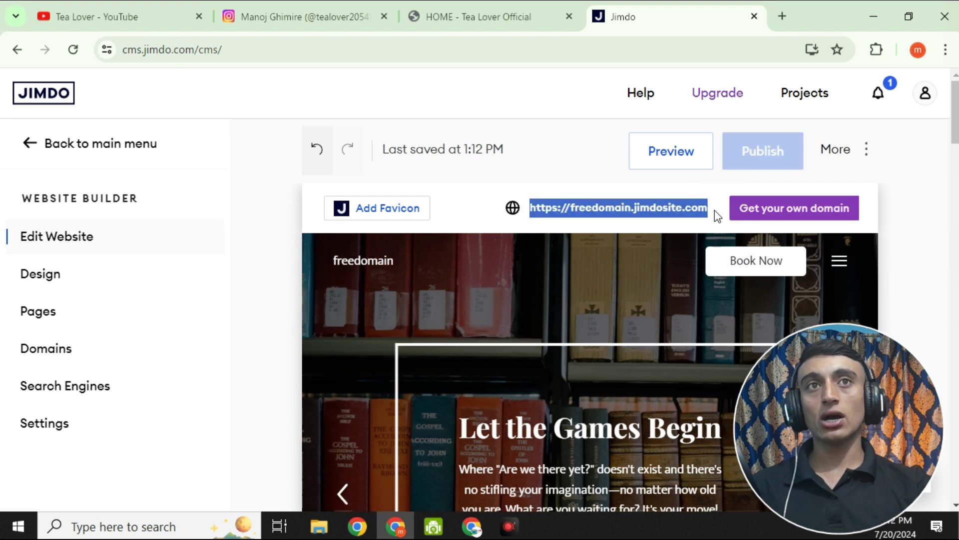
{"action": "left_click", "coordinate": [787, 21]}
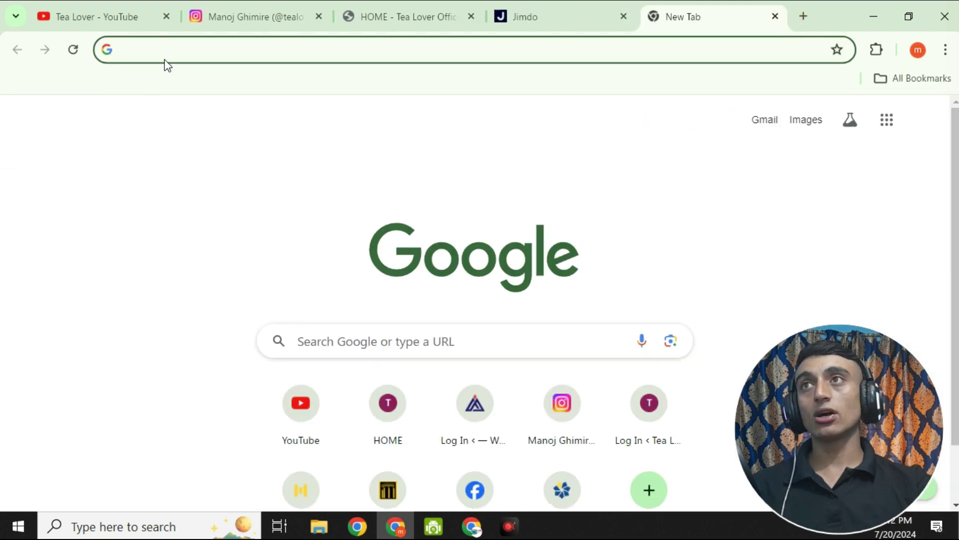
{"action": "right_click", "coordinate": [158, 46]}
{"action": "left_click", "coordinate": [233, 202]}
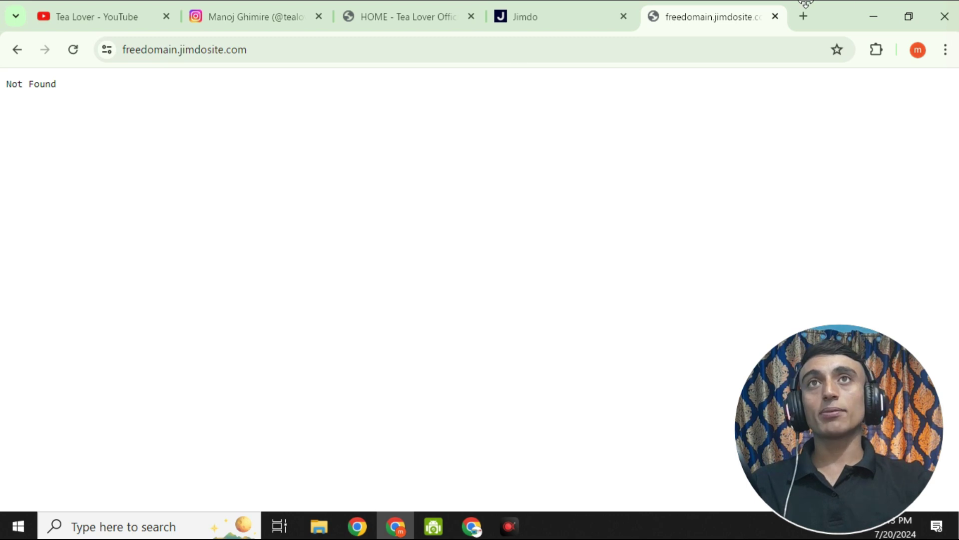
{"action": "left_click", "coordinate": [557, 28]}
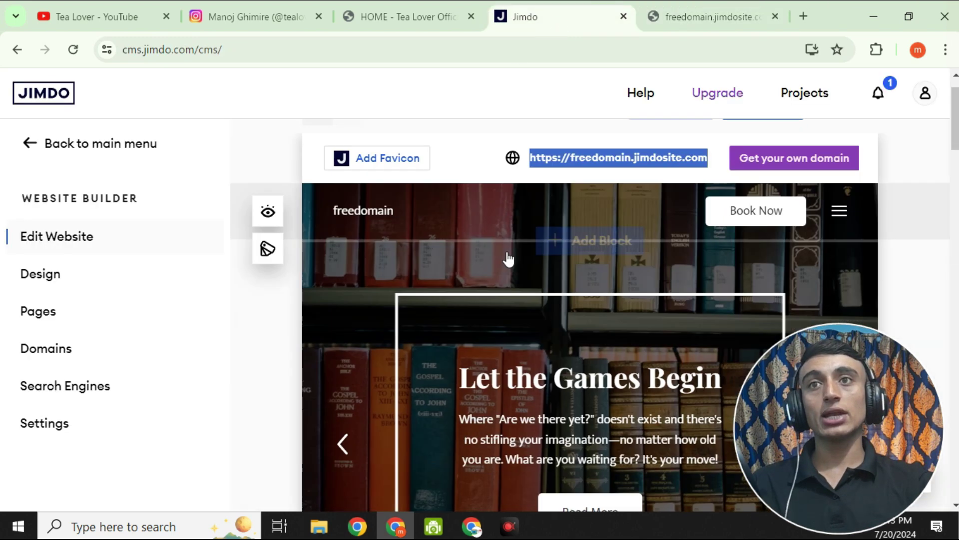
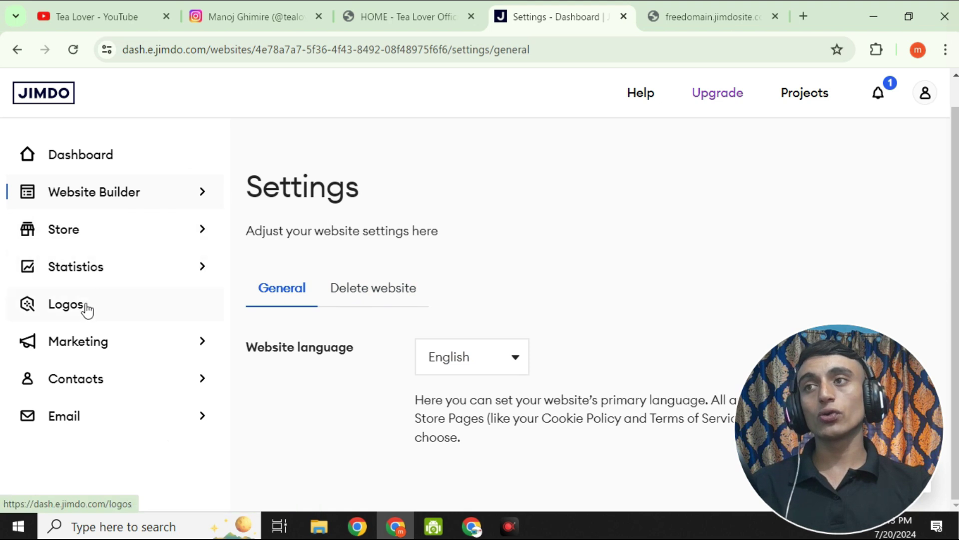
Return to the website editor and bring up the image options of the My Mission picture under Get to know me
{"action": "left_click", "coordinate": [98, 195]}
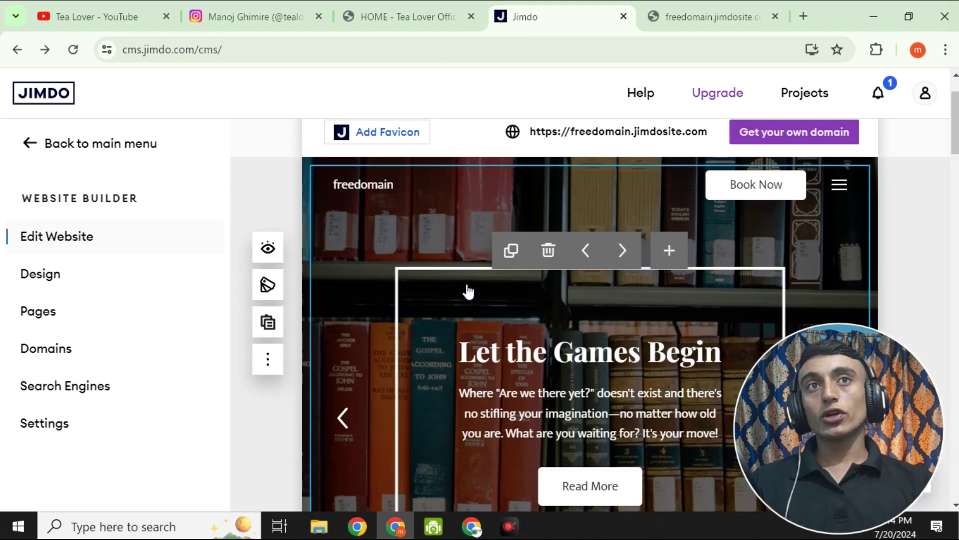
{"action": "scroll", "coordinate": [680, 380], "scroll_direction": "down", "scroll_amount": 5}
{"action": "scroll", "coordinate": [567, 251], "scroll_direction": "down", "scroll_amount": 5}
{"action": "scroll", "coordinate": [577, 283], "scroll_direction": "up", "scroll_amount": 4}
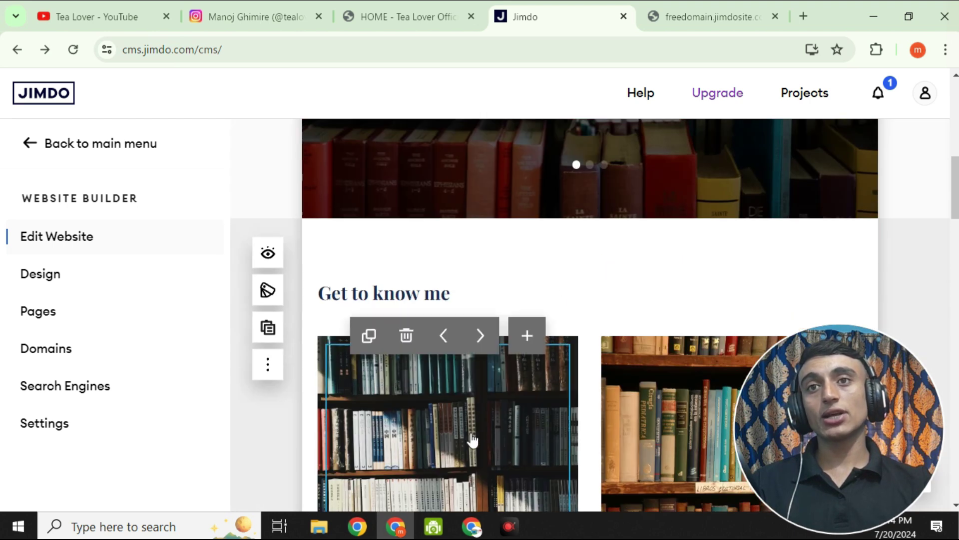
{"action": "left_click", "coordinate": [464, 415]}
{"action": "scroll", "coordinate": [464, 410], "scroll_direction": "down", "scroll_amount": 4}
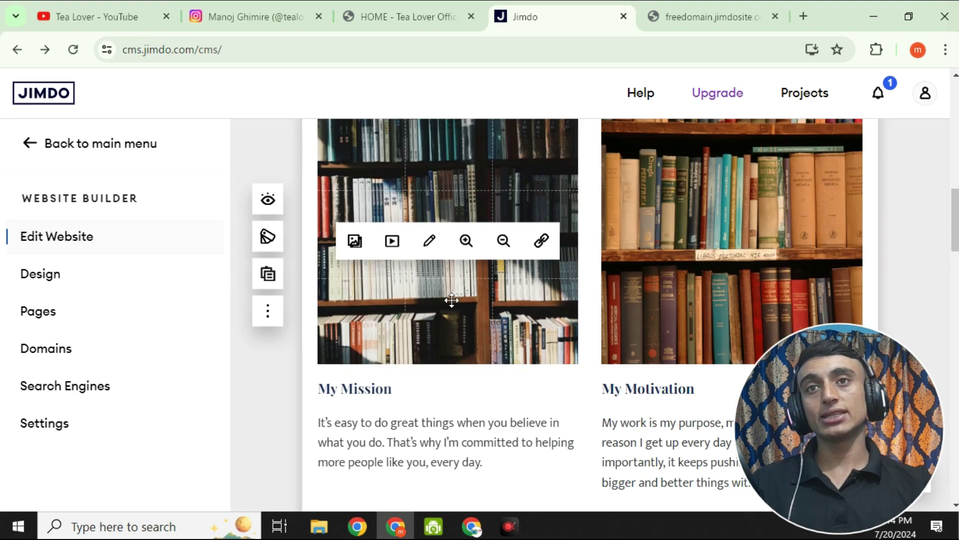
{"action": "right_click", "coordinate": [433, 270]}
{"action": "scroll", "coordinate": [433, 264], "scroll_direction": "down", "scroll_amount": 2}
{"action": "left_click", "coordinate": [421, 254]}
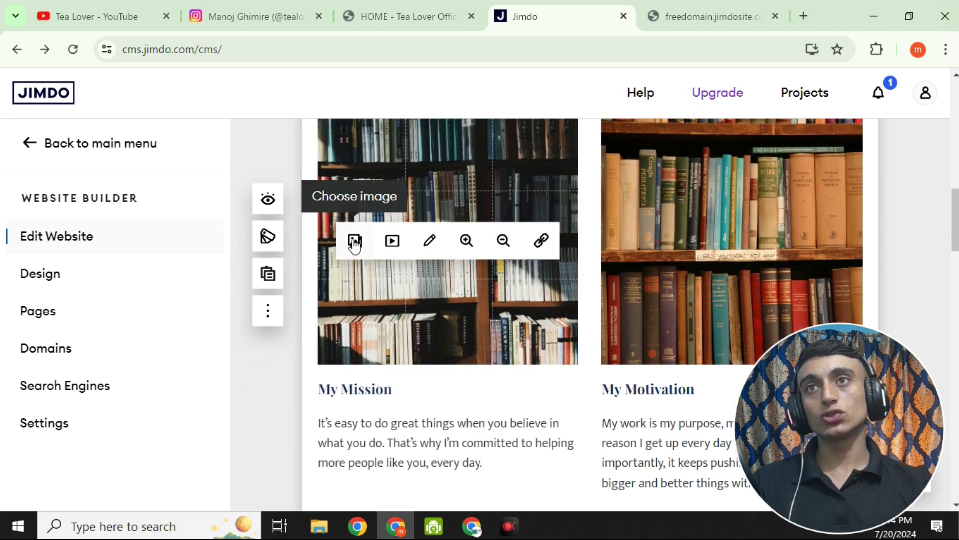
Replace the text after "It's easy" in the My Mission paragraph with "bhuyvjhycjy"
{"action": "scroll", "coordinate": [363, 254], "scroll_direction": "down", "scroll_amount": 1}
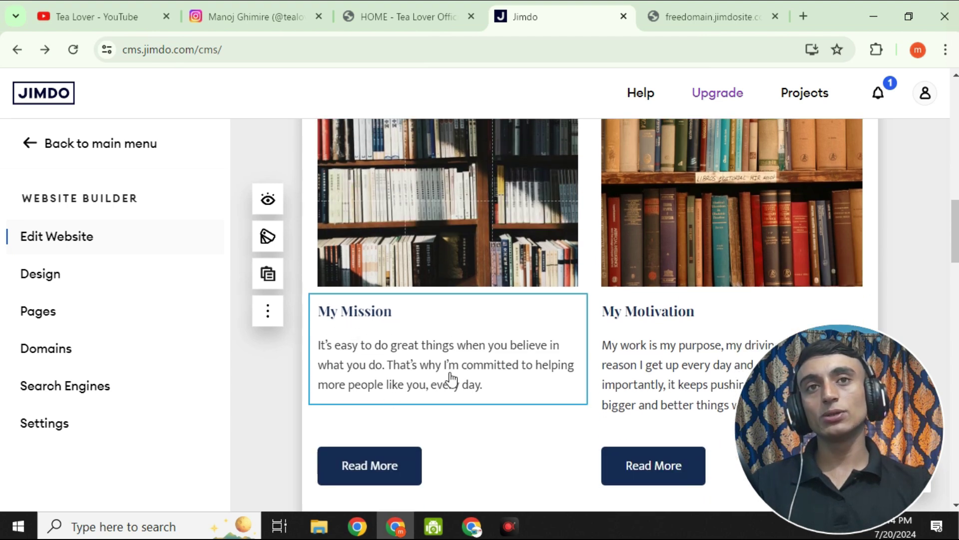
{"action": "left_click", "coordinate": [419, 364]}
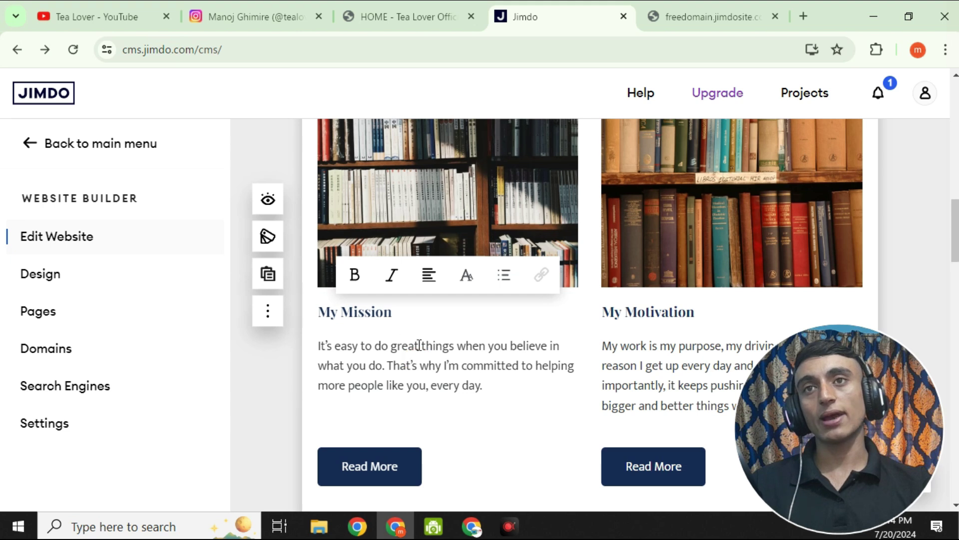
{"action": "left_click_drag", "start_coordinate": [491, 393], "coordinate": [292, 358]}
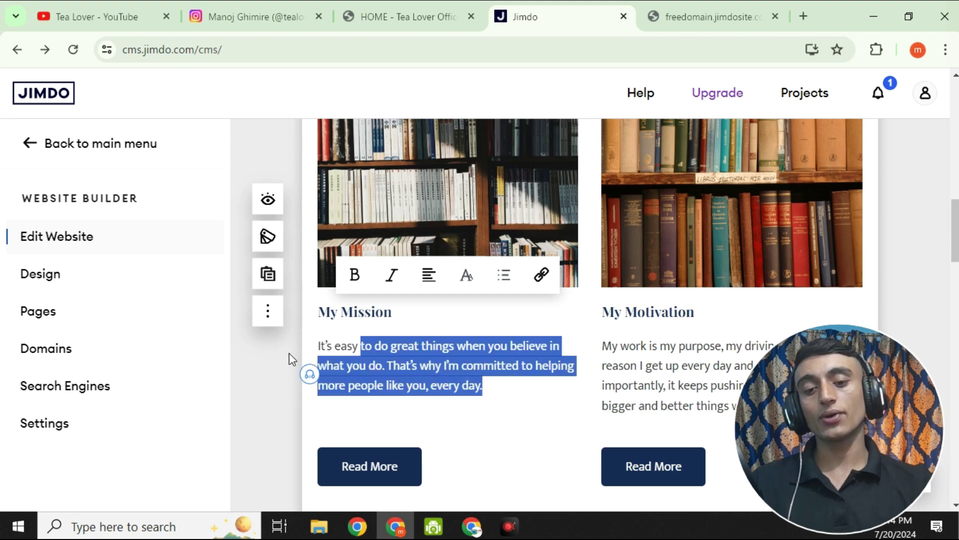
{"action": "key", "text": "BackSpace"}
{"action": "type", "text": "bhuyvjhycjy"}
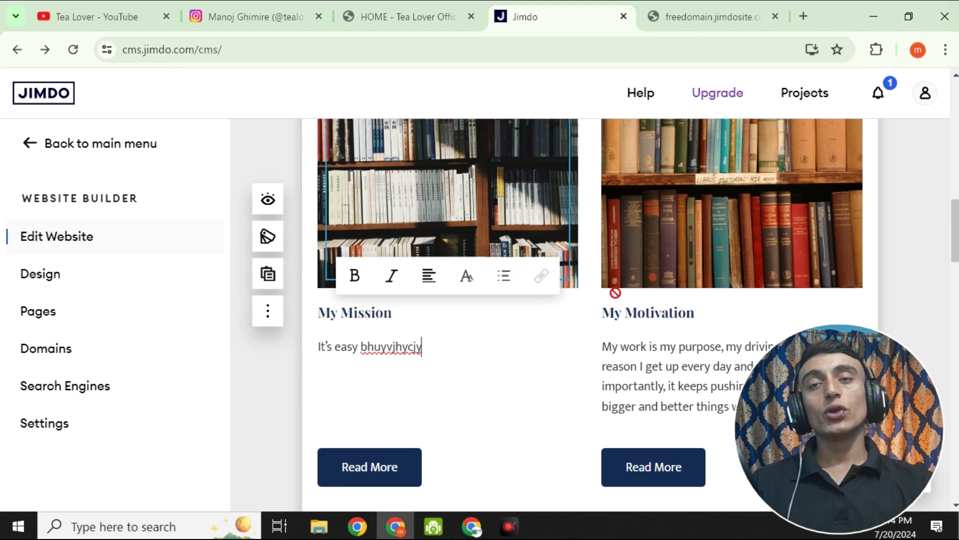
{"action": "scroll", "coordinate": [561, 285], "scroll_direction": "down", "scroll_amount": 1}
{"action": "scroll", "coordinate": [549, 286], "scroll_direction": "up", "scroll_amount": 10}
{"action": "scroll", "coordinate": [539, 286], "scroll_direction": "up", "scroll_amount": 2}
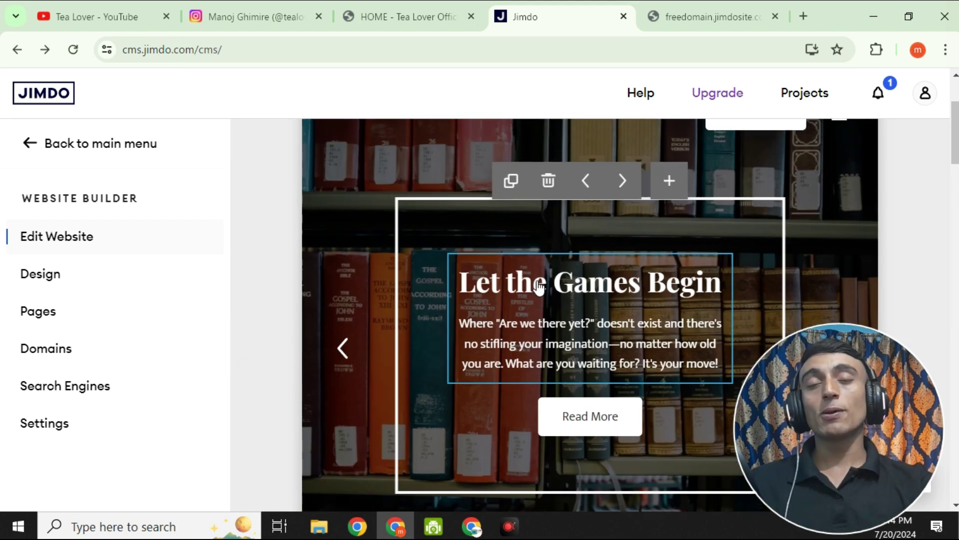
{"action": "scroll", "coordinate": [538, 286], "scroll_direction": "up", "scroll_amount": 3}
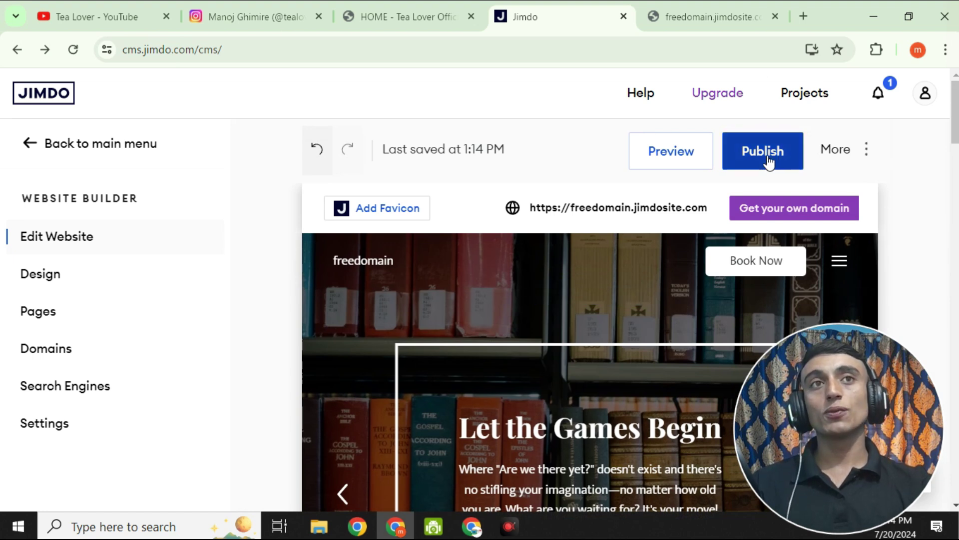
{"action": "left_click", "coordinate": [768, 160]}
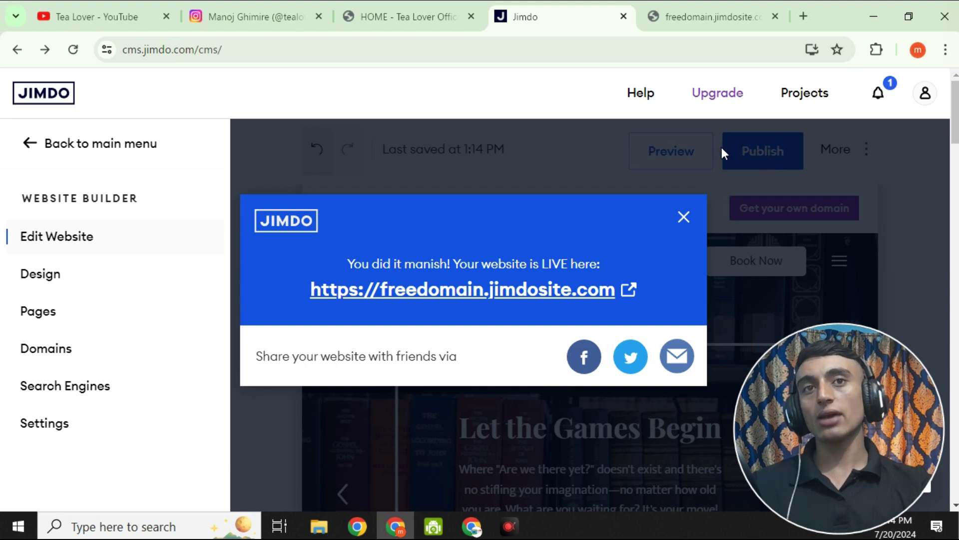
{"action": "left_click", "coordinate": [572, 294]}
Examine the published homepage from the header slider through Get to know me and My Services to the footer
{"action": "scroll", "coordinate": [515, 265], "scroll_direction": "down", "scroll_amount": 5}
{"action": "scroll", "coordinate": [345, 290], "scroll_direction": "down", "scroll_amount": 8}
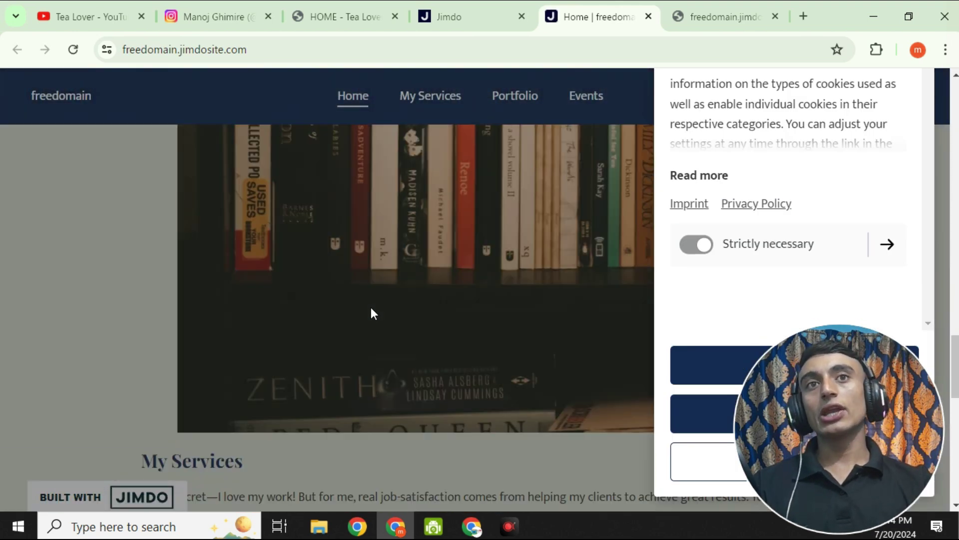
{"action": "scroll", "coordinate": [372, 313], "scroll_direction": "down", "scroll_amount": 3}
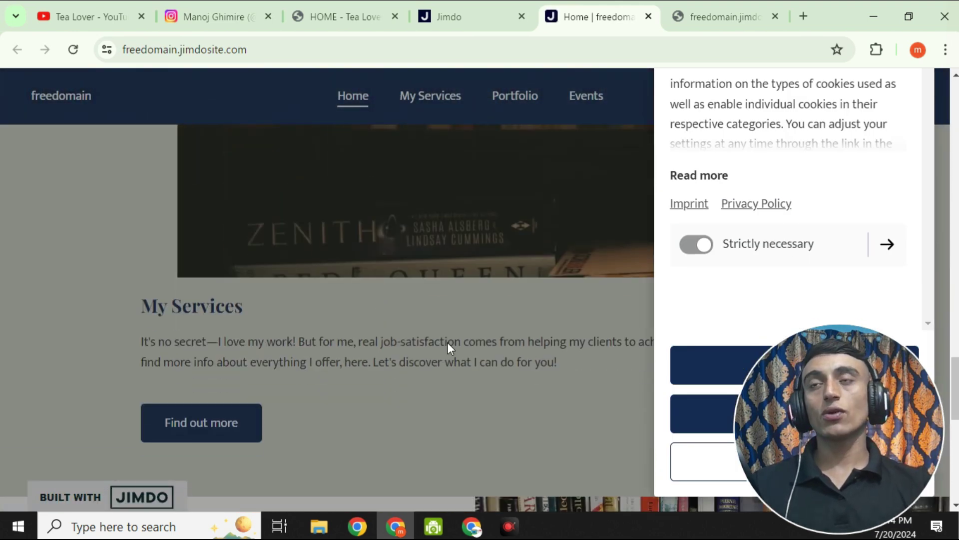
{"action": "scroll", "coordinate": [485, 292], "scroll_direction": "down", "scroll_amount": 10}
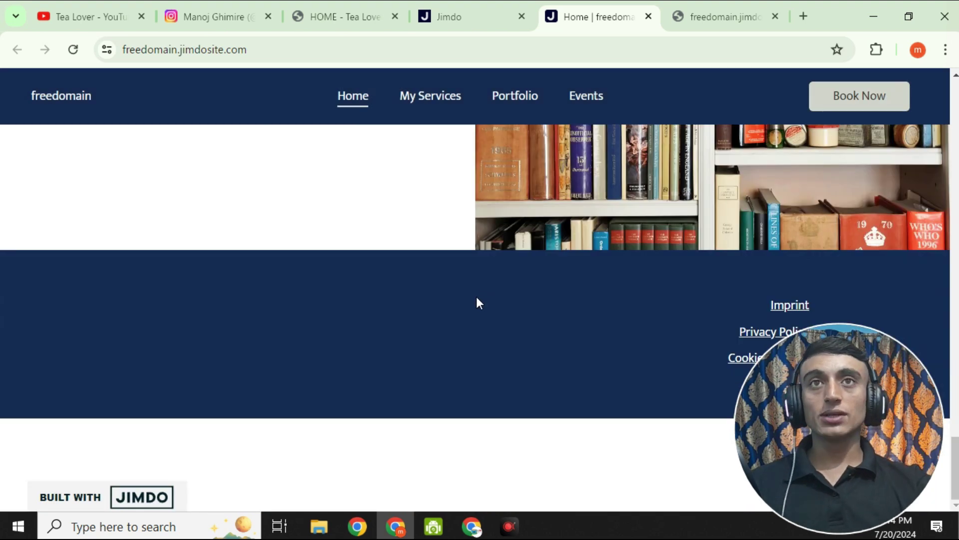
{"action": "scroll", "coordinate": [476, 296], "scroll_direction": "up", "scroll_amount": 15}
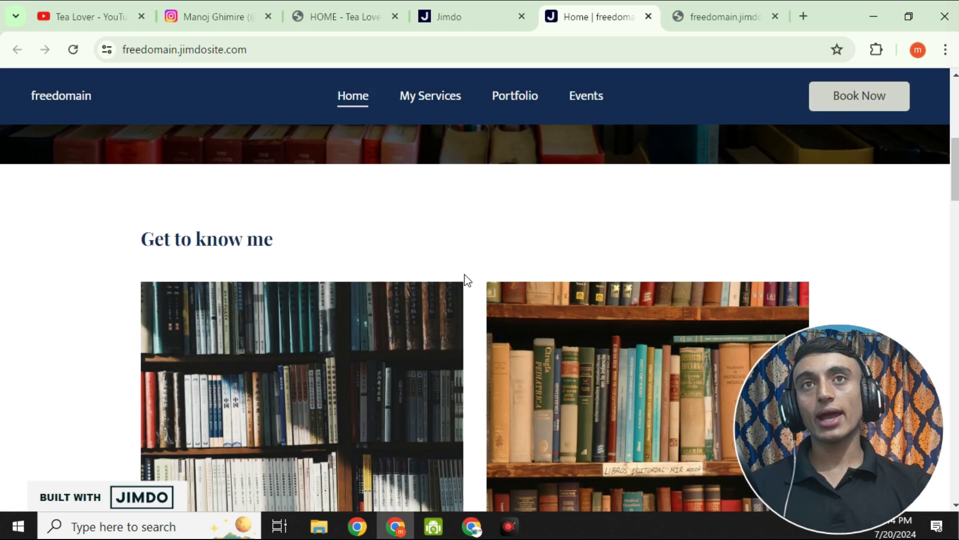
{"action": "scroll", "coordinate": [464, 279], "scroll_direction": "up", "scroll_amount": 5}
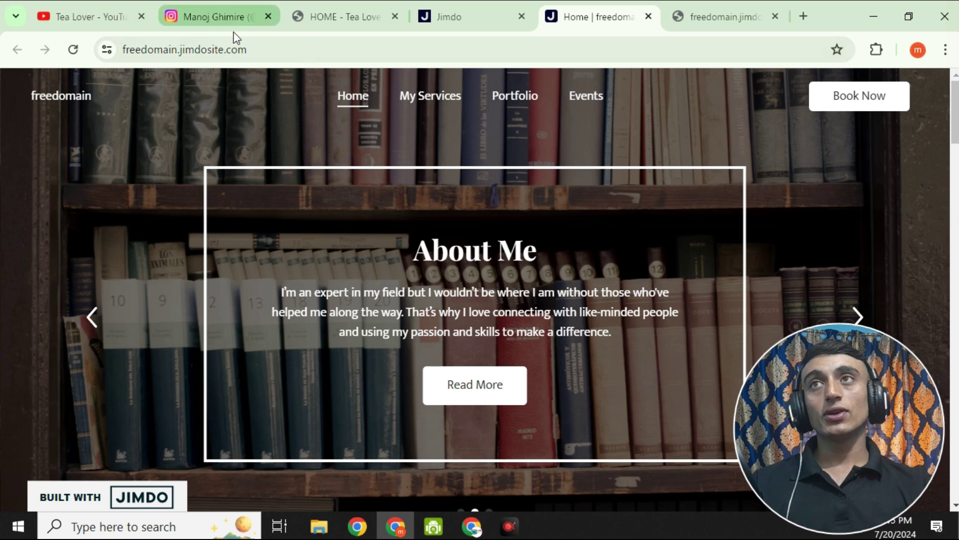
{"action": "scroll", "coordinate": [484, 250], "scroll_direction": "down", "scroll_amount": 10}
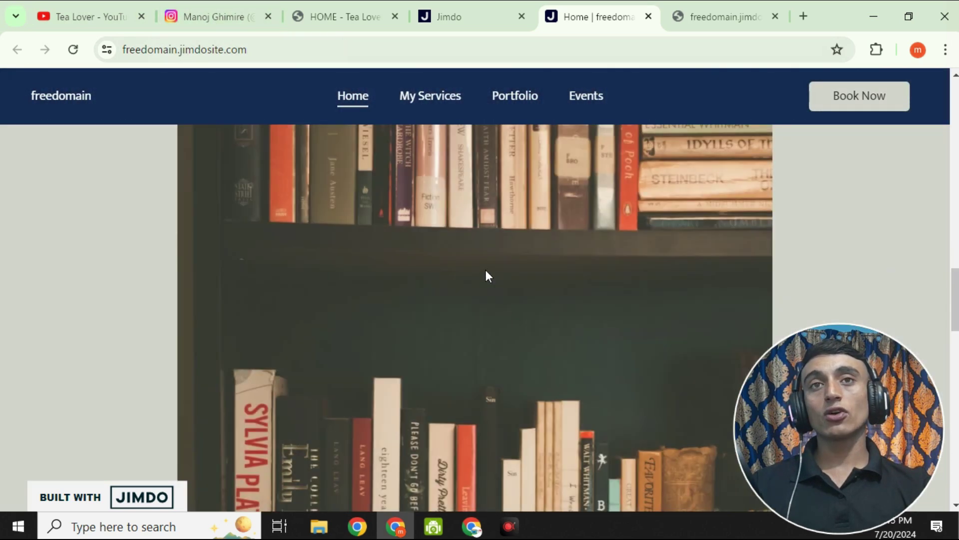
{"action": "scroll", "coordinate": [487, 273], "scroll_direction": "down", "scroll_amount": 10}
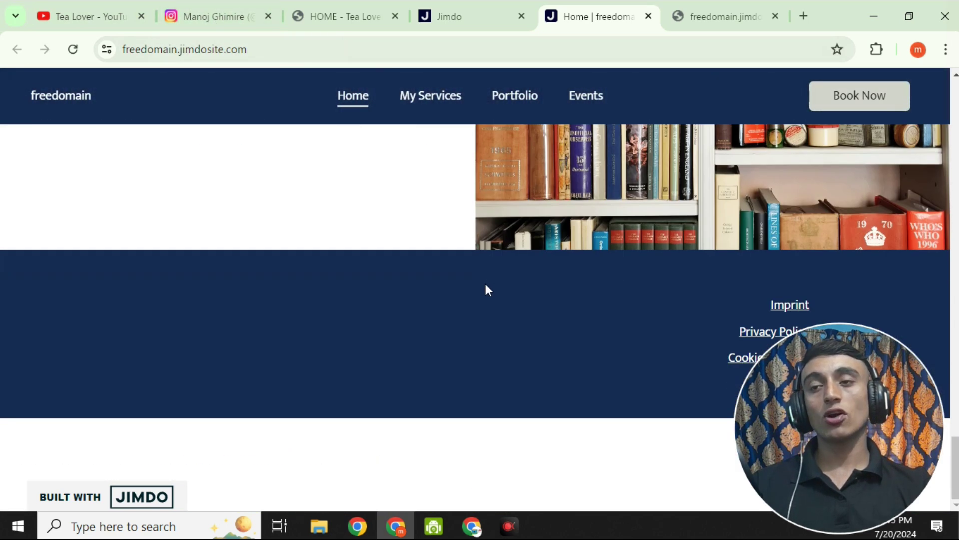
{"action": "scroll", "coordinate": [487, 290], "scroll_direction": "up", "scroll_amount": 10}
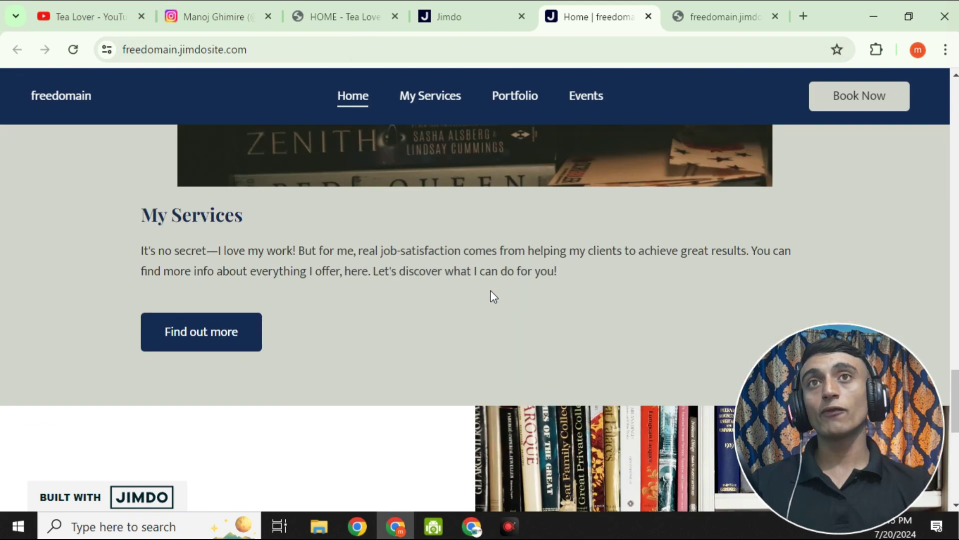
Review the published homepage from My Services back up to the About Me header slide
{"action": "scroll", "coordinate": [490, 292], "scroll_direction": "up", "scroll_amount": 10}
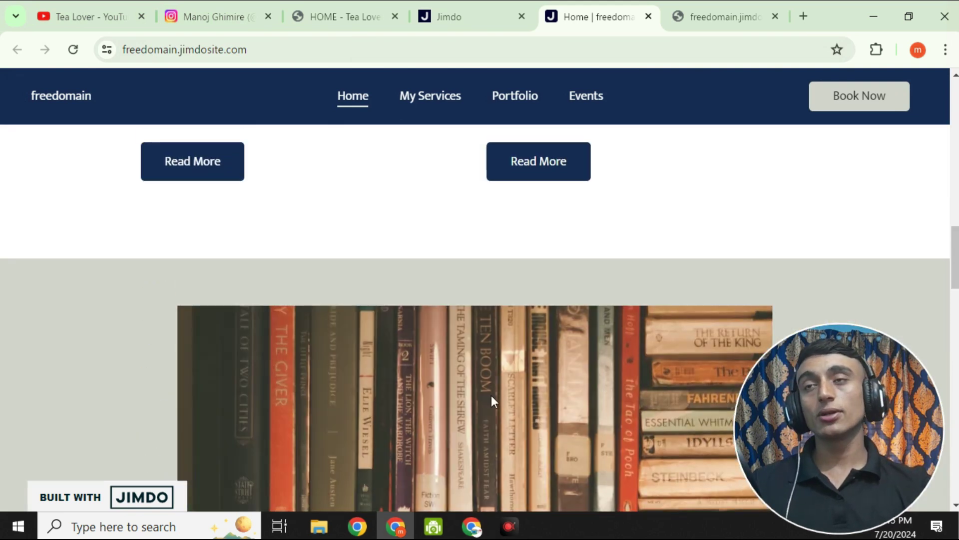
{"action": "scroll", "coordinate": [395, 362], "scroll_direction": "up", "scroll_amount": 8}
{"action": "scroll", "coordinate": [140, 244], "scroll_direction": "up", "scroll_amount": 10}
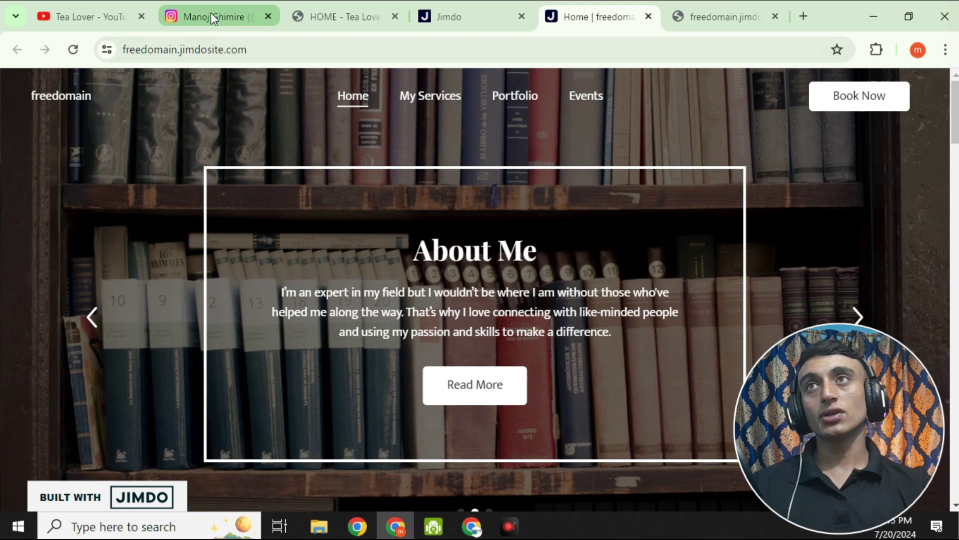
Switch to the open Instagram profile and point out its username by briefly highlighting it
{"action": "left_click", "coordinate": [212, 15]}
{"action": "left_click_drag", "start_coordinate": [324, 173], "coordinate": [445, 158]}
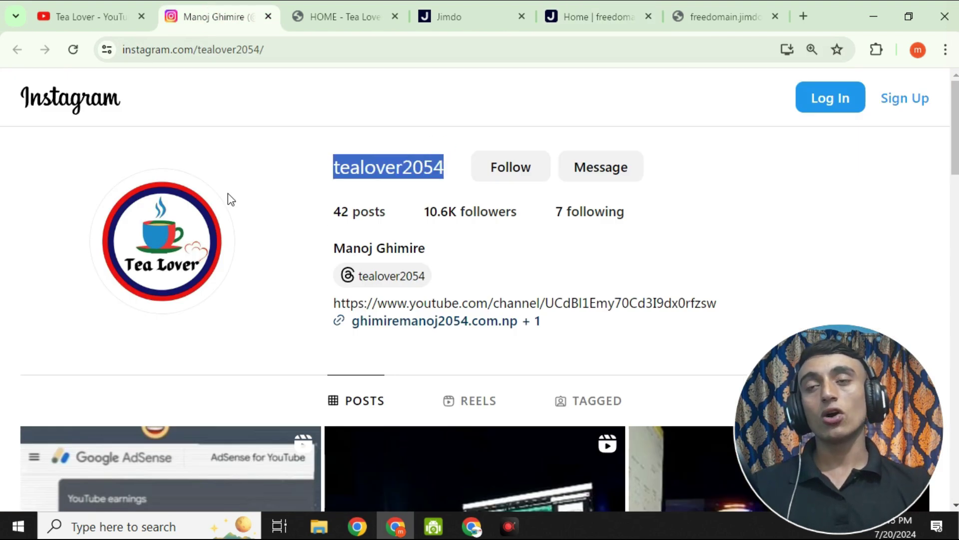
{"action": "left_click", "coordinate": [195, 147]}
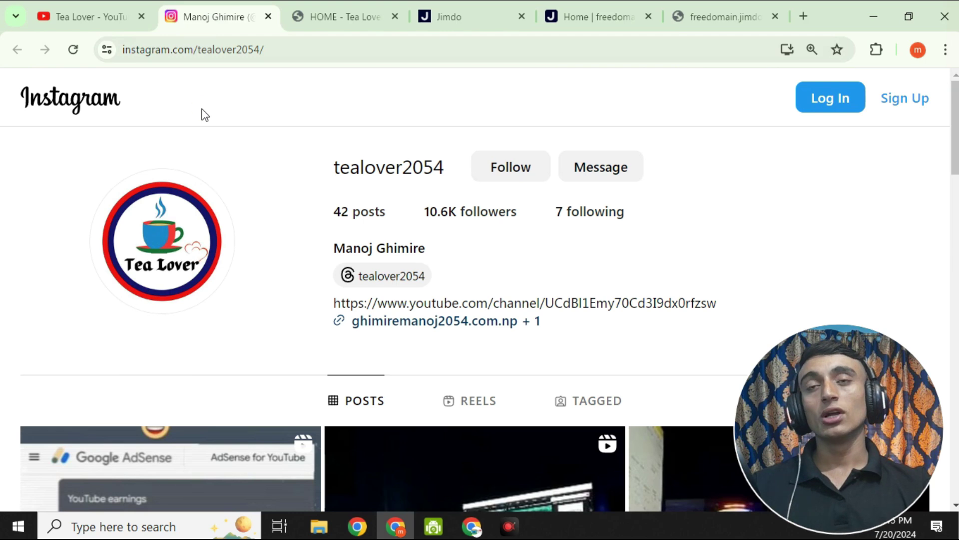
Switch to the Tea Lover YouTube channel and look back through its videos up to the channel header
{"action": "left_click", "coordinate": [74, 17]}
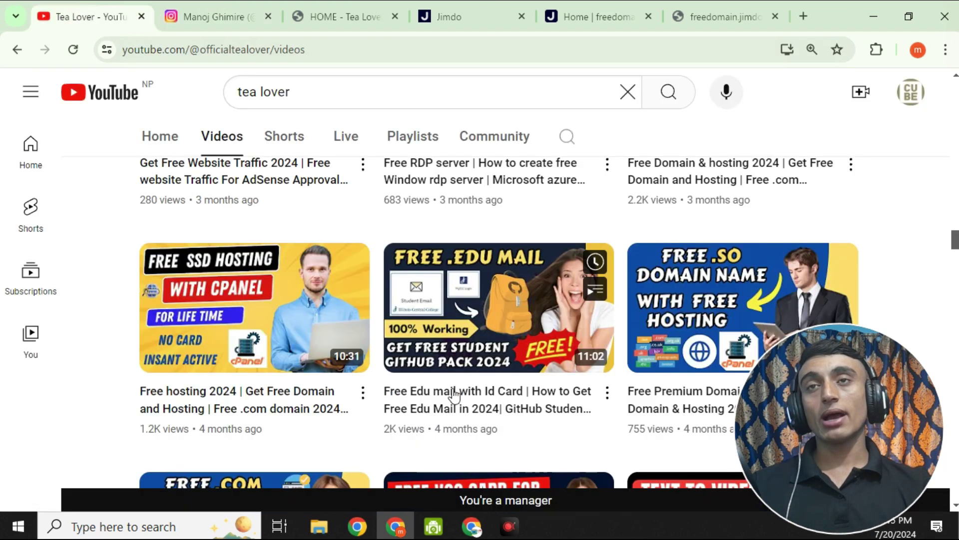
{"action": "scroll", "coordinate": [456, 398], "scroll_direction": "up", "scroll_amount": 20}
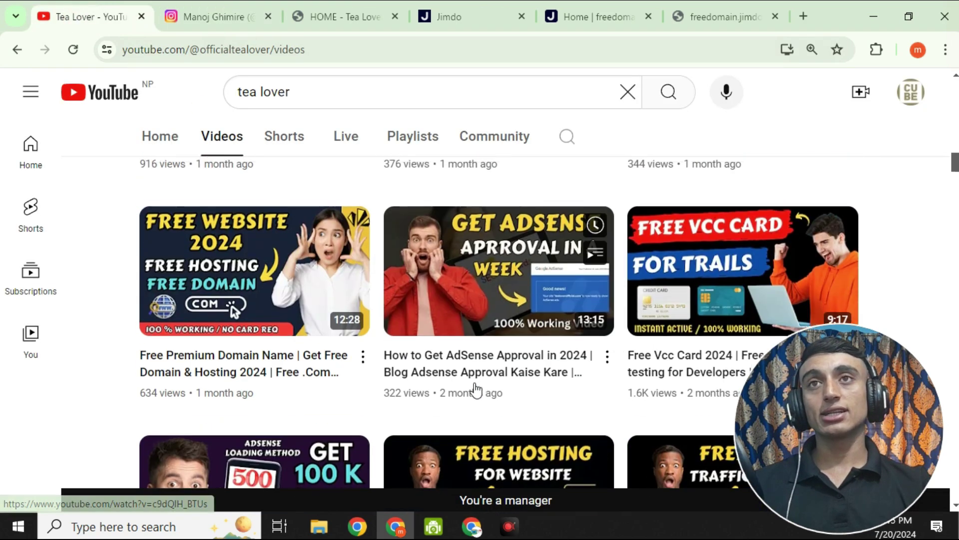
{"action": "scroll", "coordinate": [476, 389], "scroll_direction": "up", "scroll_amount": 12}
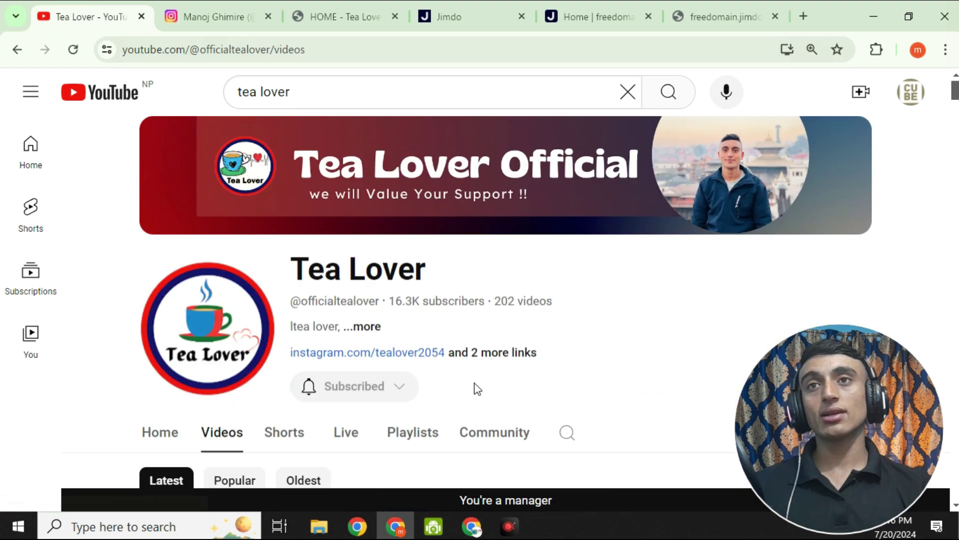